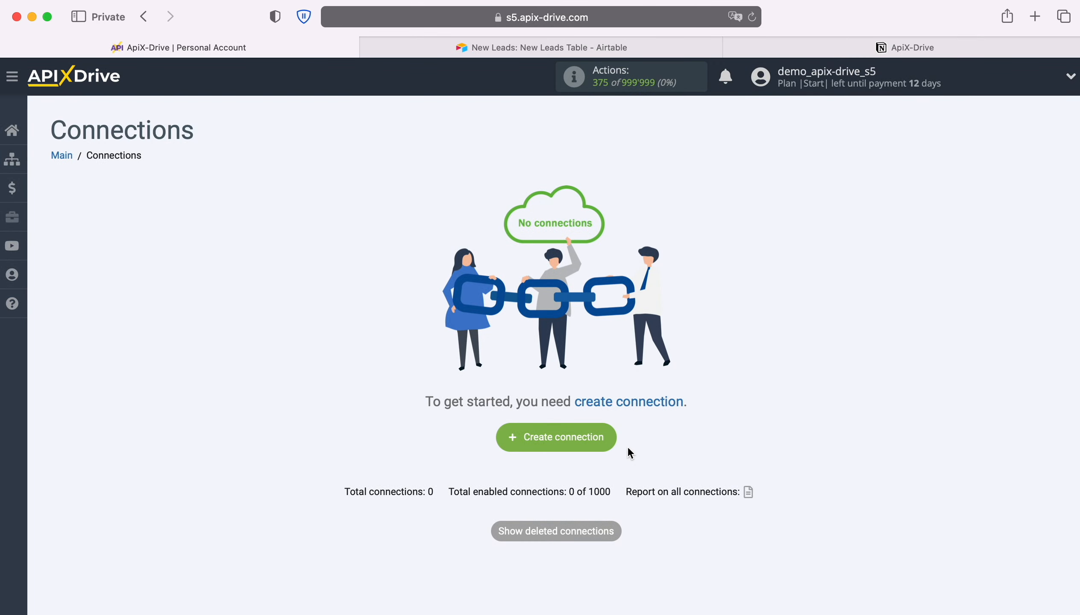
Create a new connection with Airtable as the data source system.
left_click(613, 432)
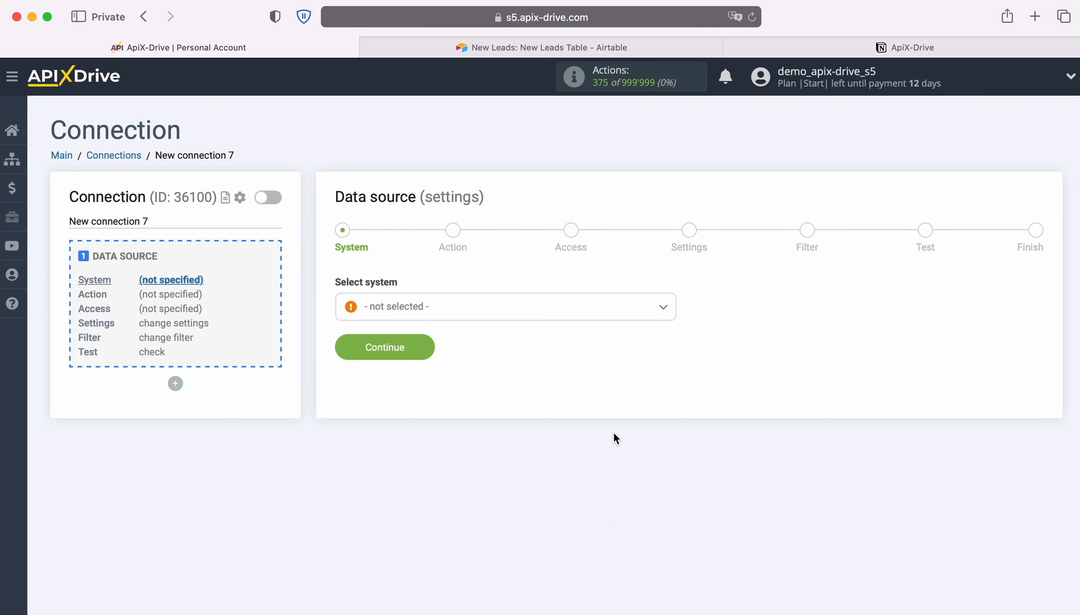
left_click(576, 307)
scroll(577, 454, "down", 3)
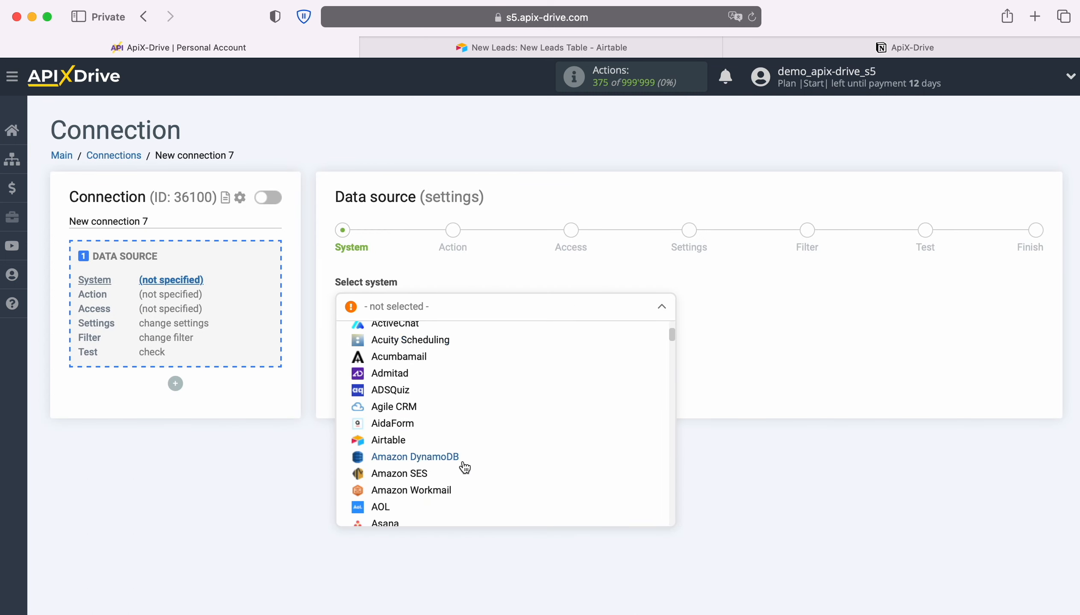
left_click(384, 439)
left_click(426, 344)
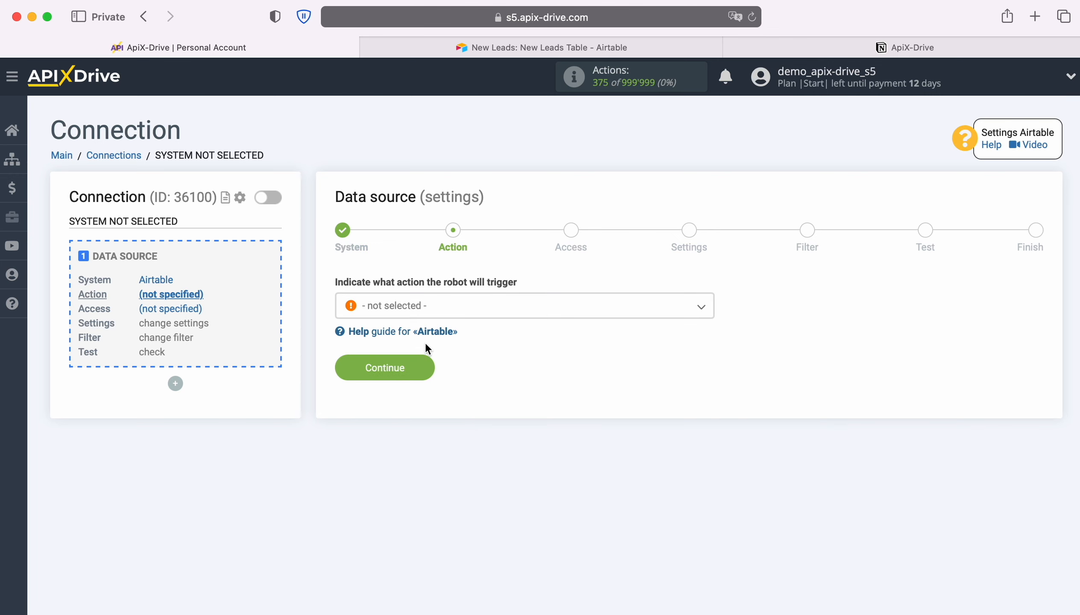
Set the Airtable action to Get ROWS (new) and continue to account access.
left_click(483, 309)
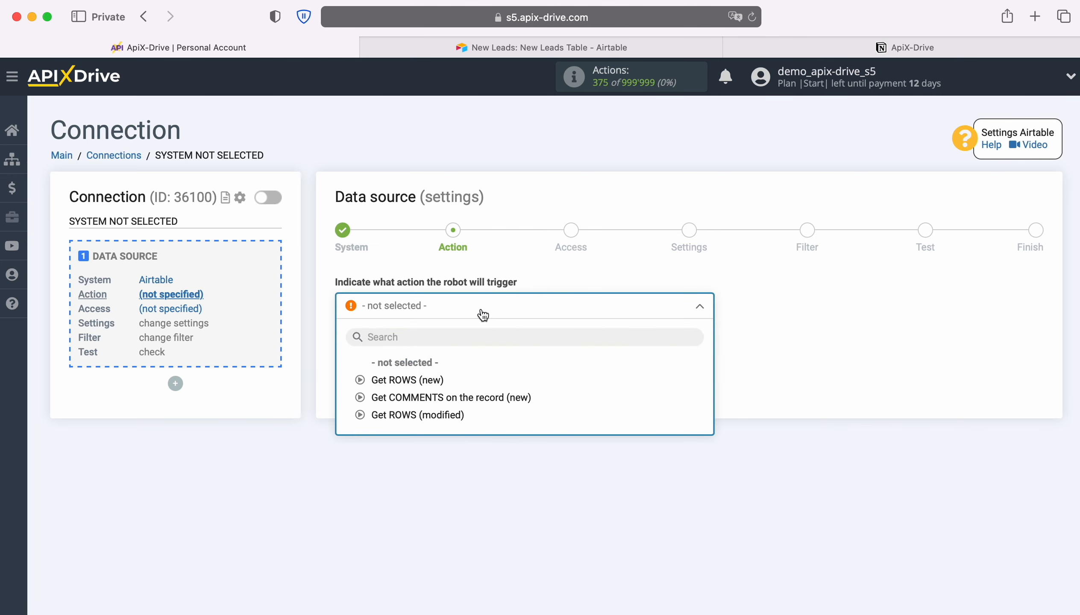
left_click(433, 380)
left_click(427, 379)
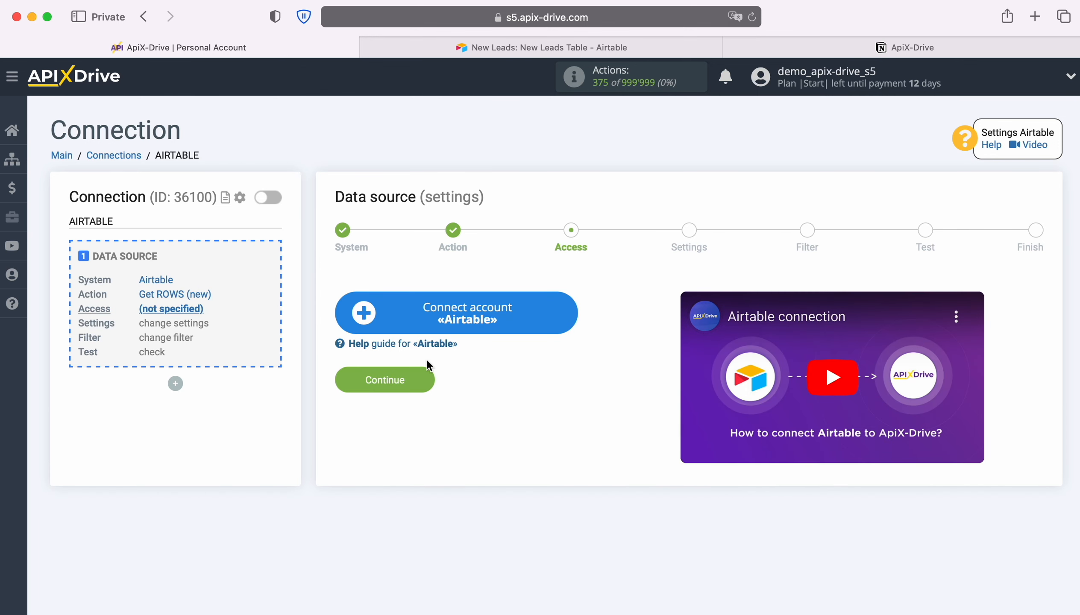
Connect an Airtable account by signing in with the saved e-mail and password.
left_click(566, 315)
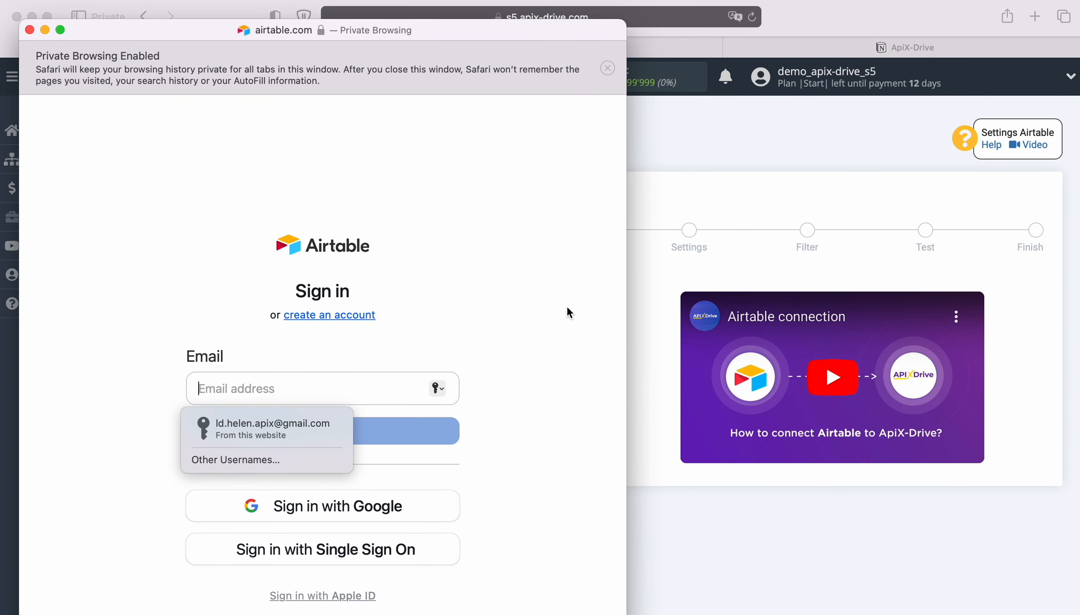
left_click(288, 425)
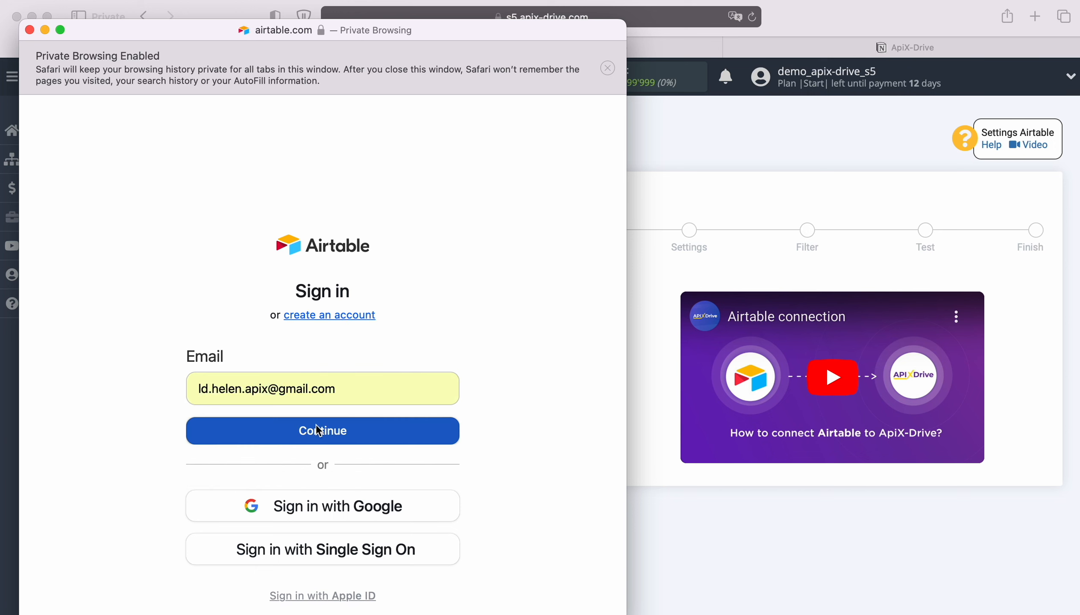
left_click(318, 430)
left_click(287, 451)
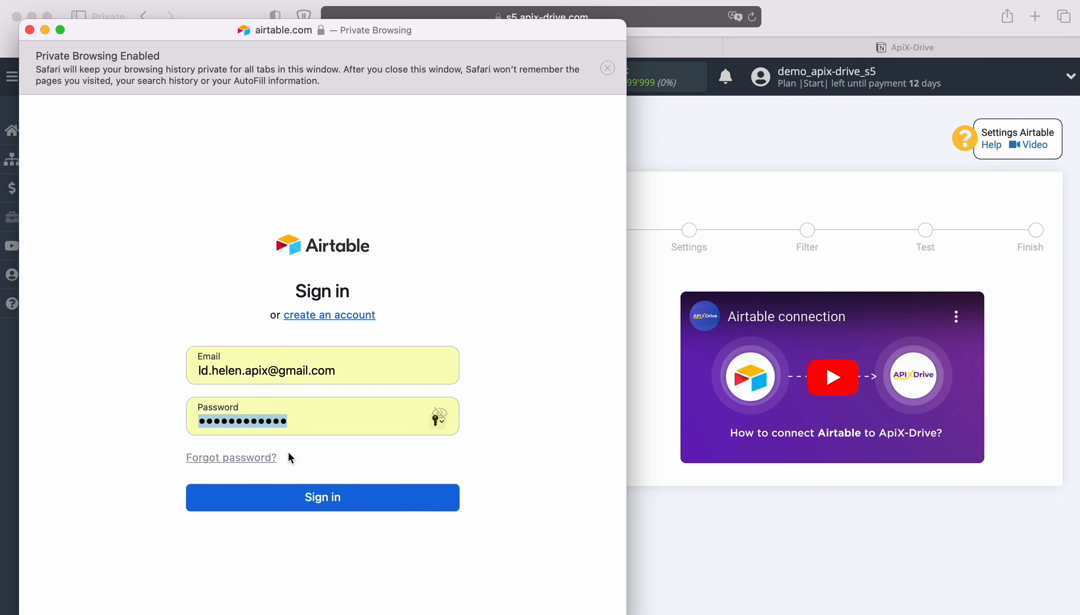
left_click(322, 497)
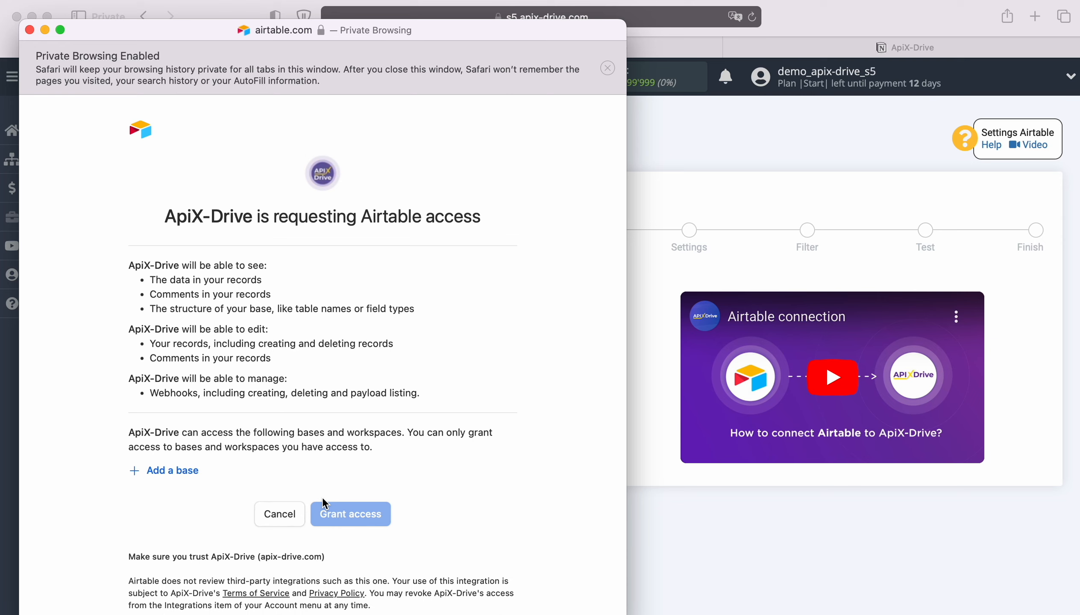
Add the New Leads and New Orders bases and grant ApiX-Drive access to them.
left_click(163, 474)
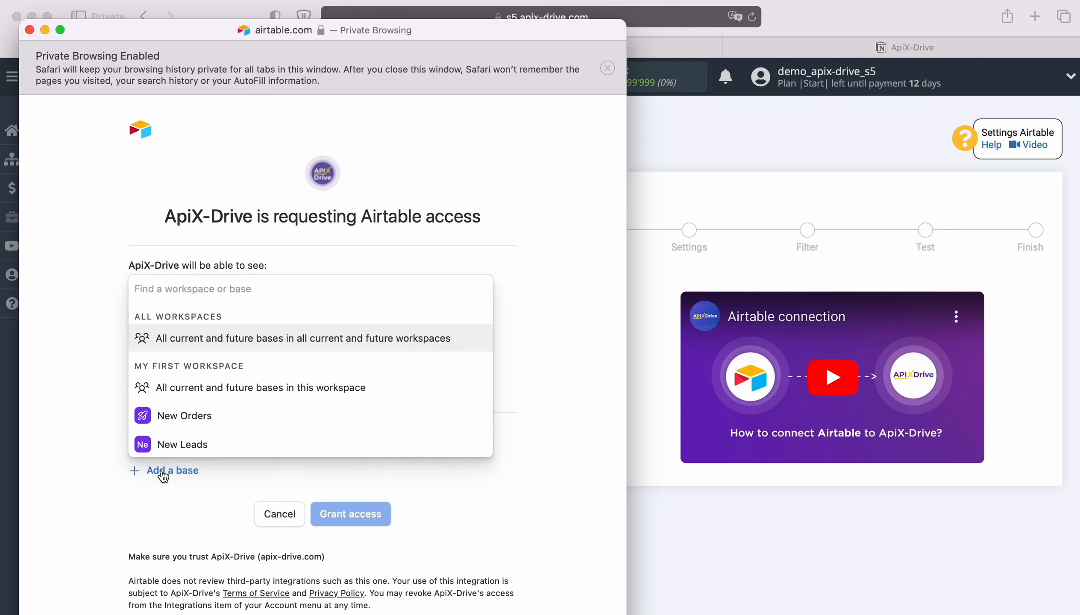
left_click(174, 445)
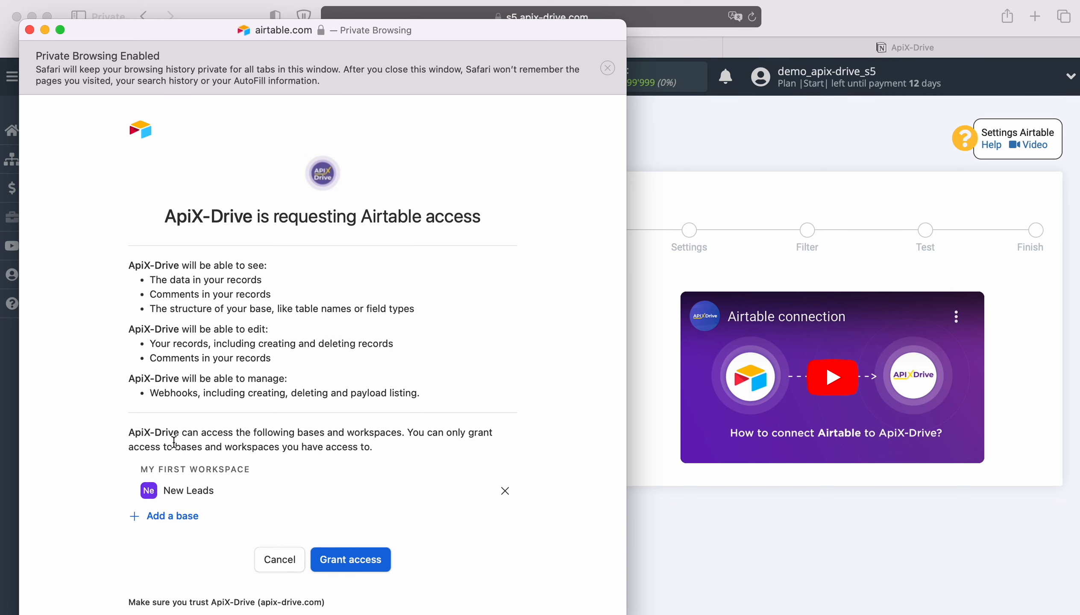
left_click(171, 516)
left_click(171, 490)
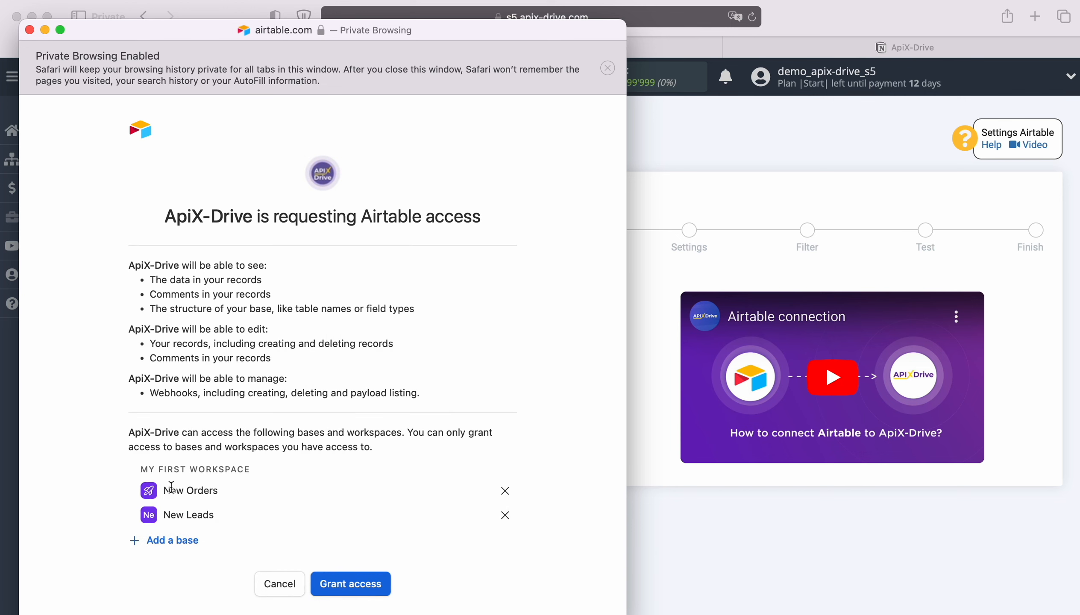
scroll(385, 458, "down", 3)
left_click(375, 515)
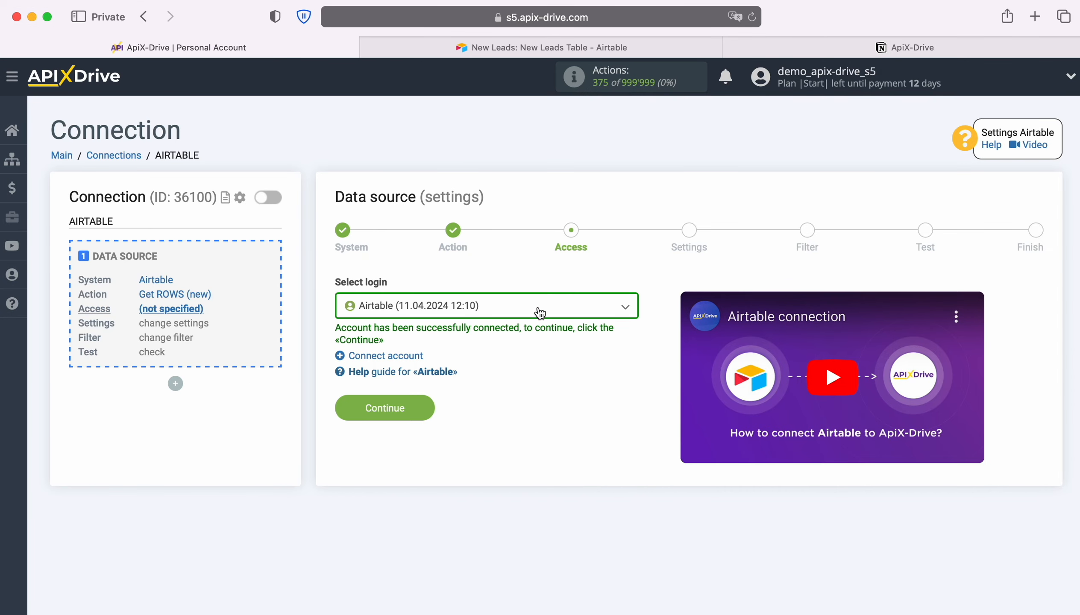
Select the connected Airtable login for the data source and continue.
left_click(540, 312)
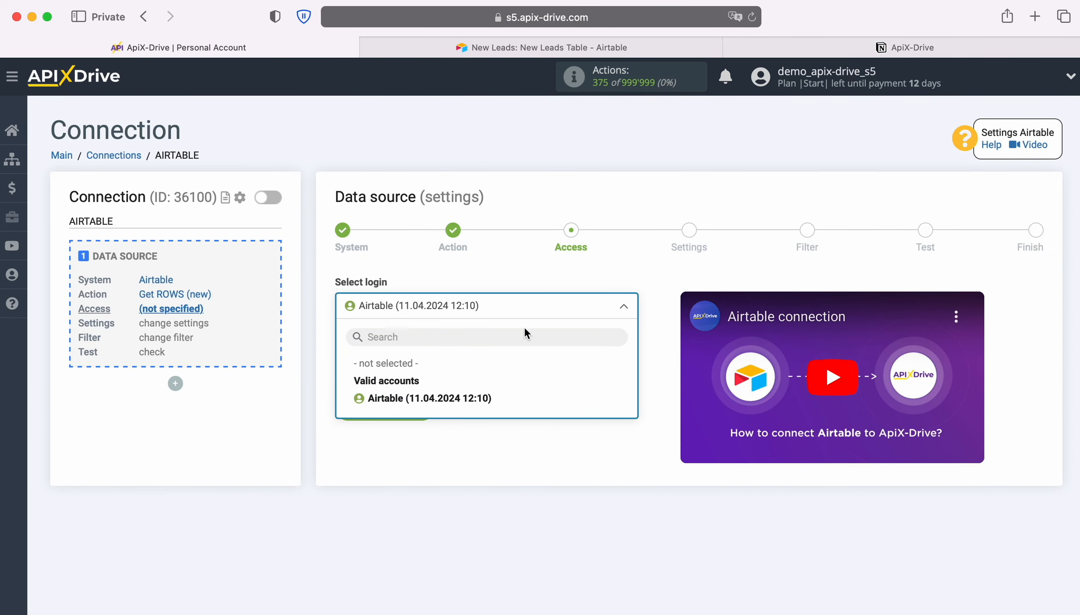
left_click(489, 396)
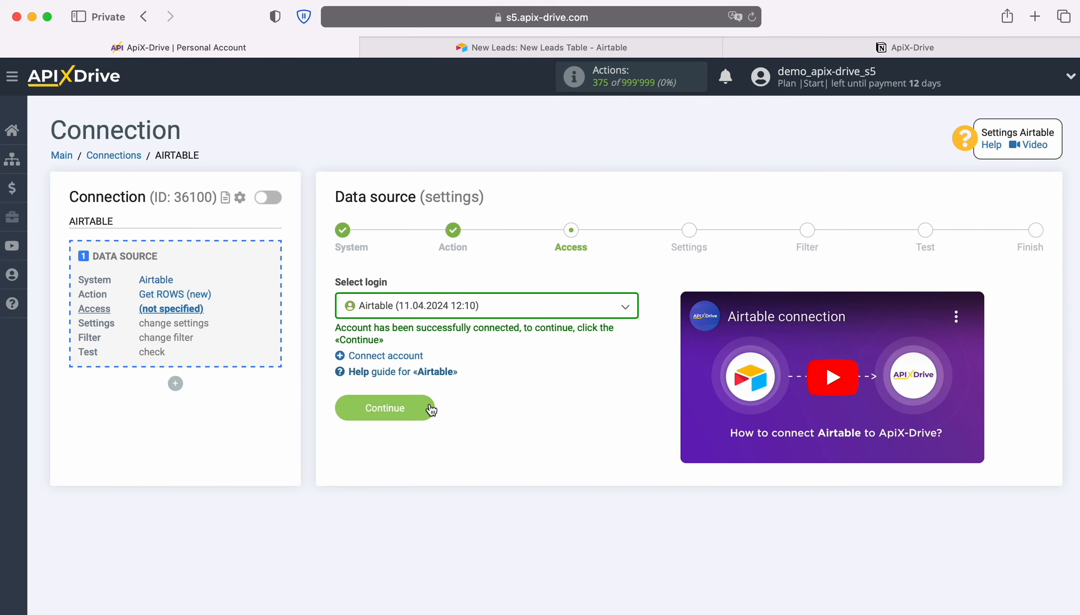
left_click(426, 404)
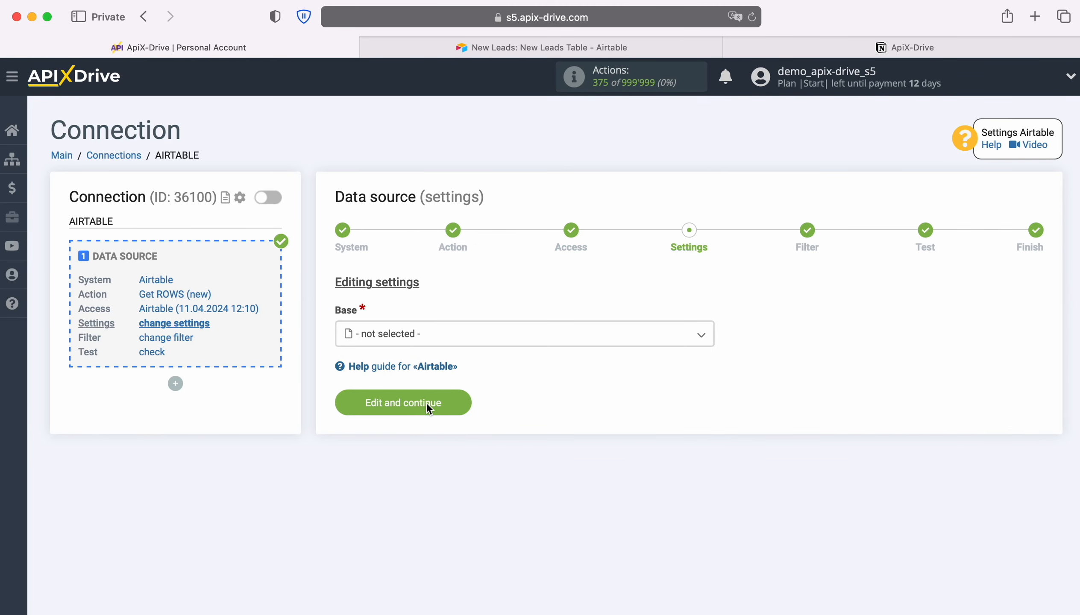
Choose base New Leads and table New Leads Table, then view that table in Airtable.
left_click(435, 333)
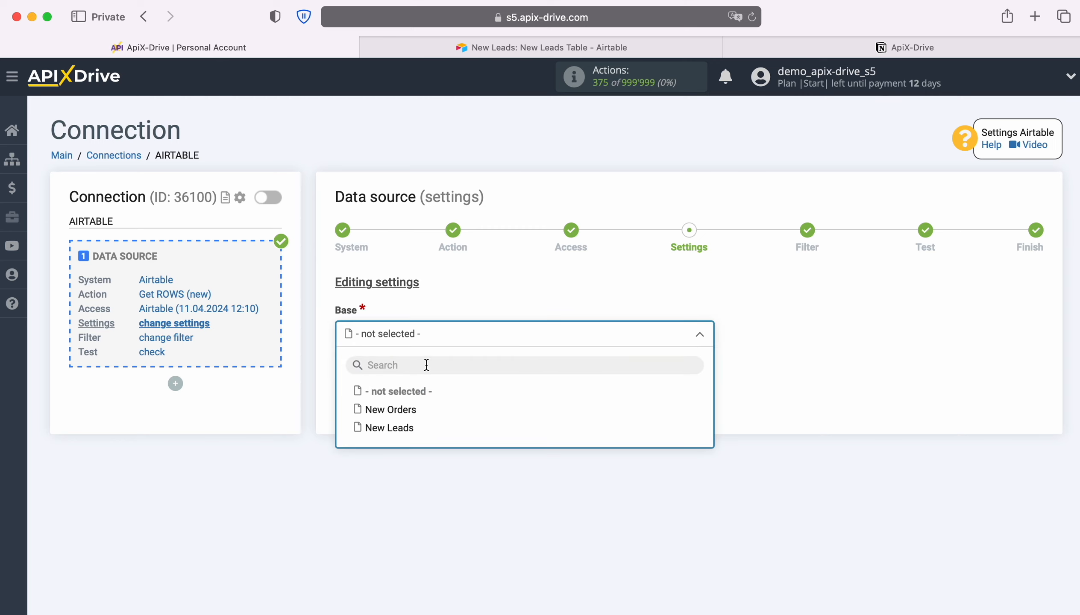
left_click(401, 429)
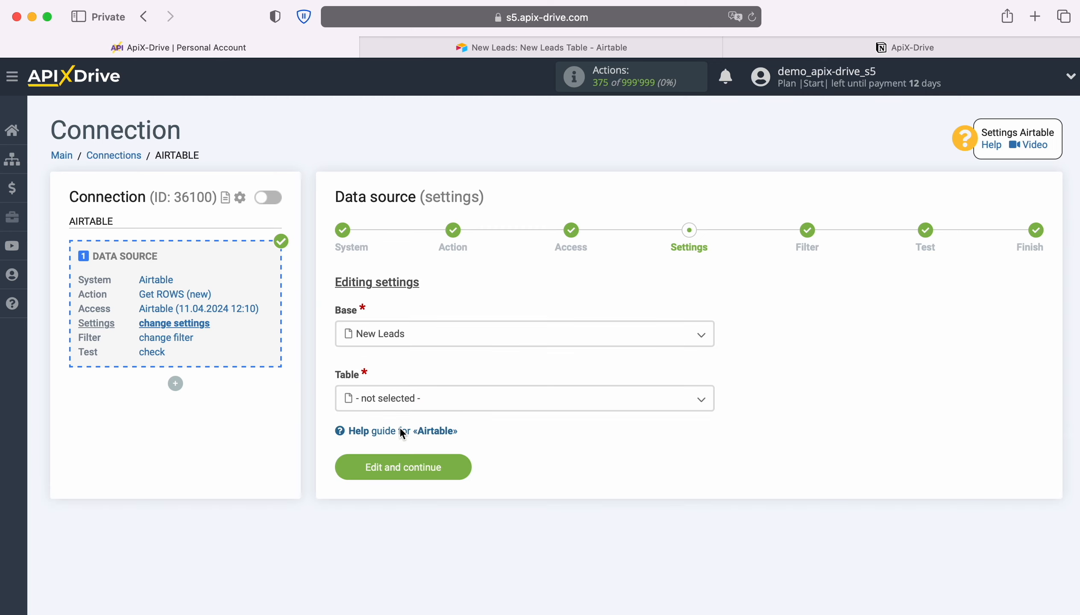
left_click(429, 406)
left_click(422, 475)
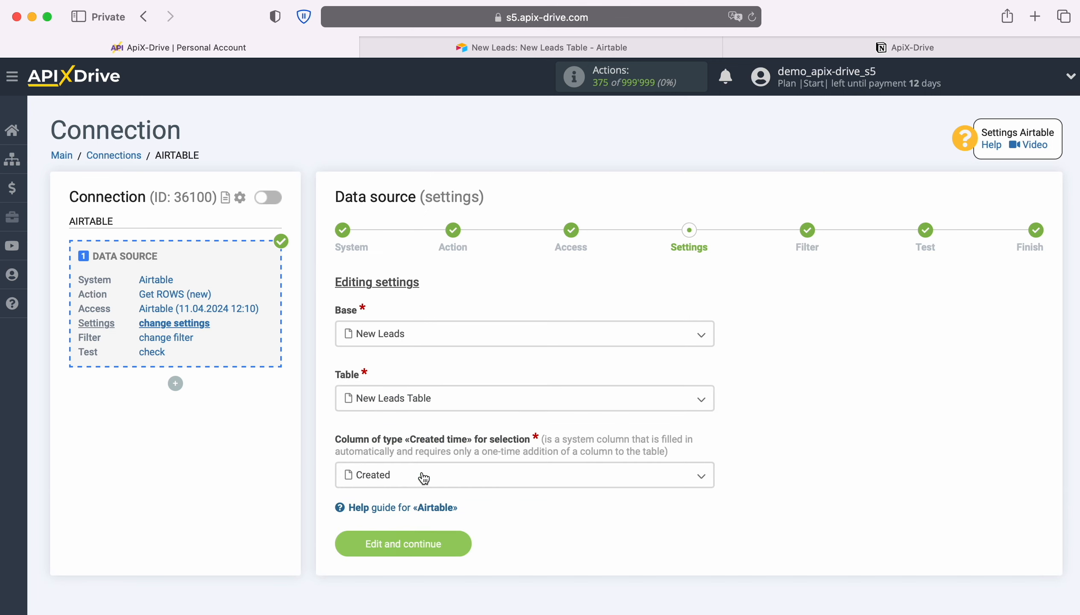
left_click(424, 478)
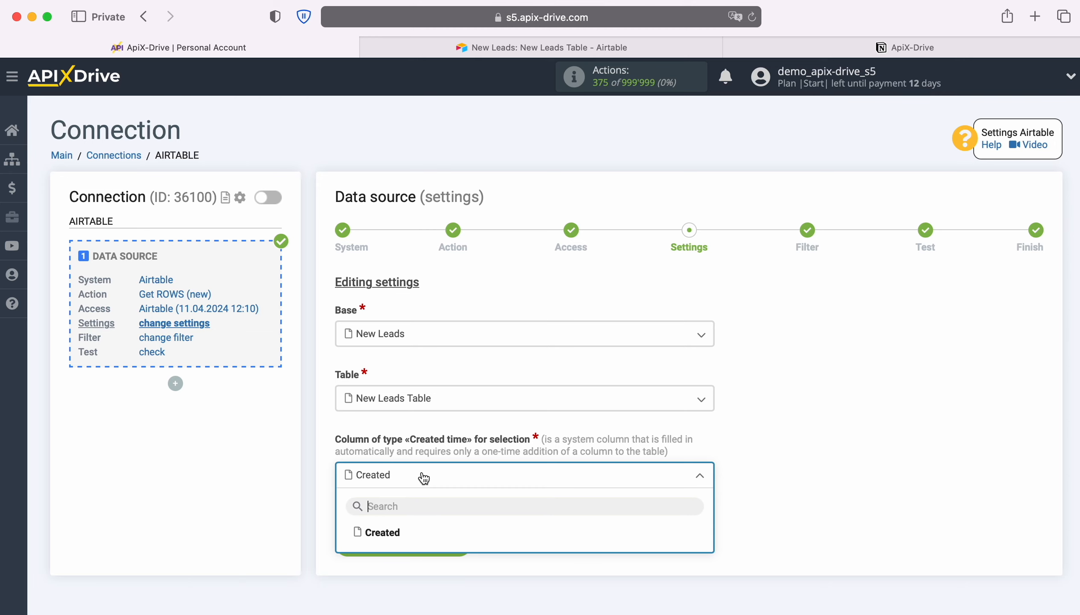
left_click(458, 39)
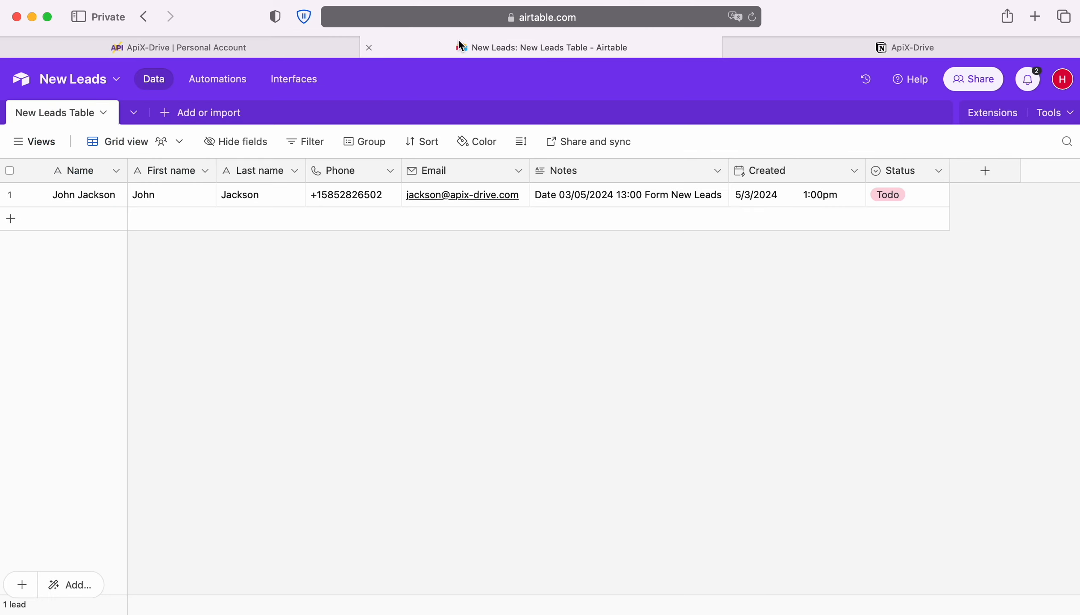
Add a Created time field called Created to New Leads Table, then return to ApiX-Drive.
left_click(975, 174)
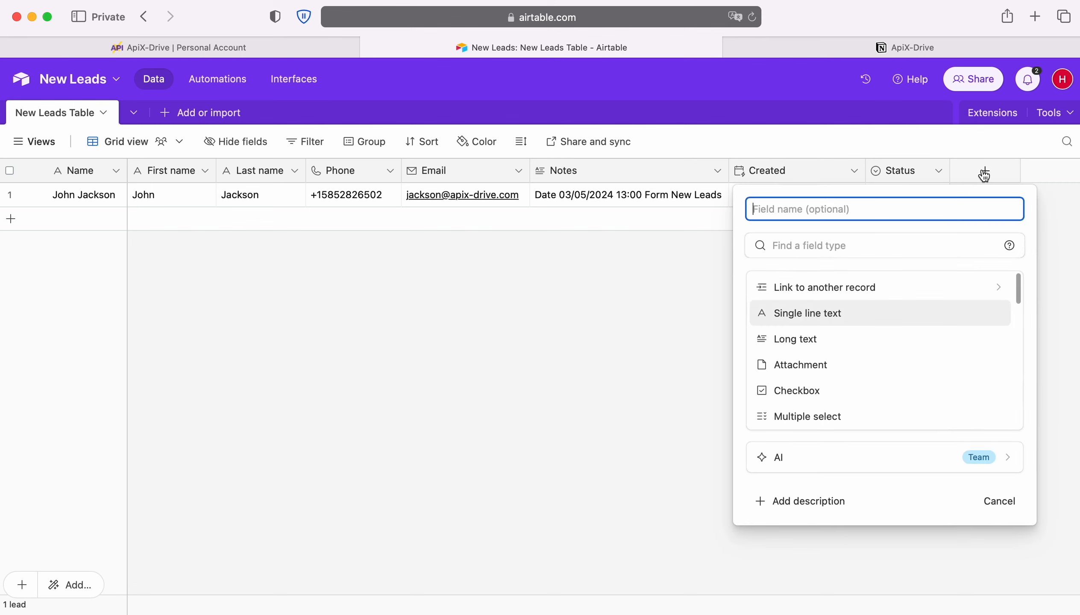
scroll(901, 351, "down", 3)
scroll(901, 351, "down", 6)
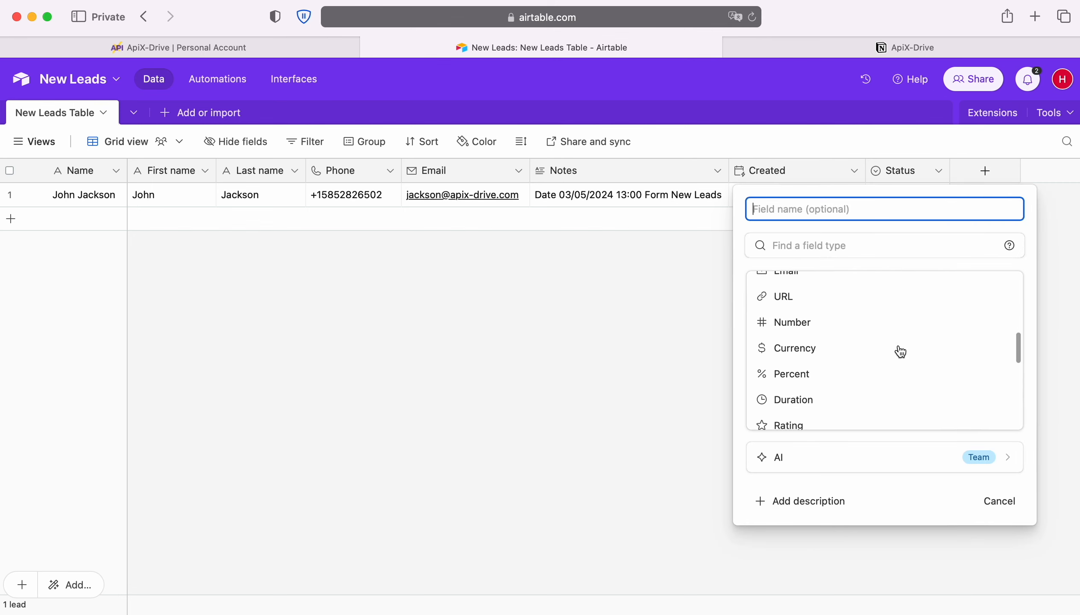
scroll(901, 351, "down", 2)
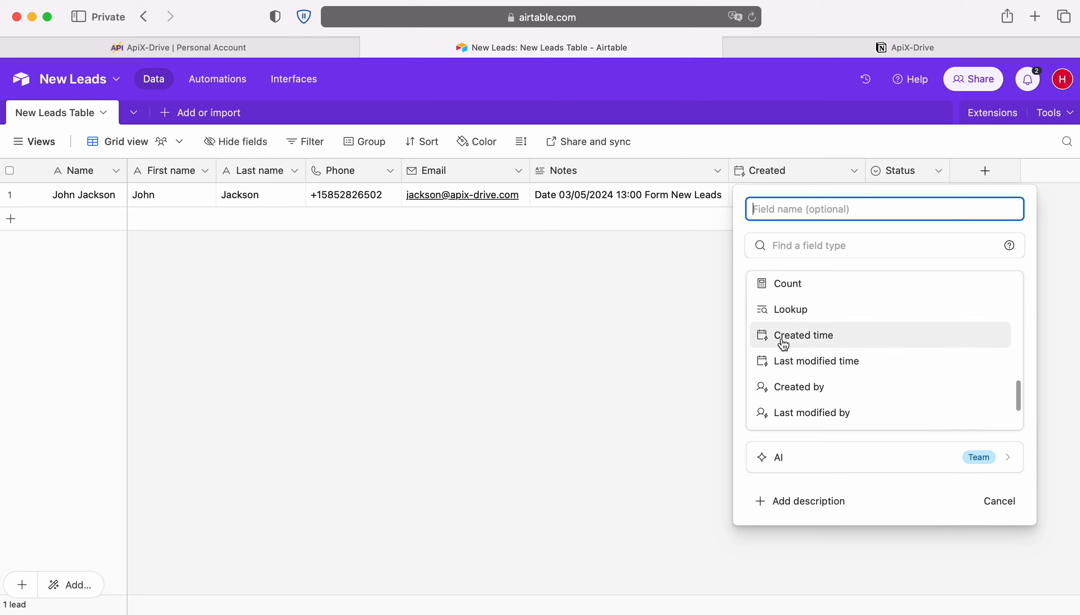
left_click(607, 329)
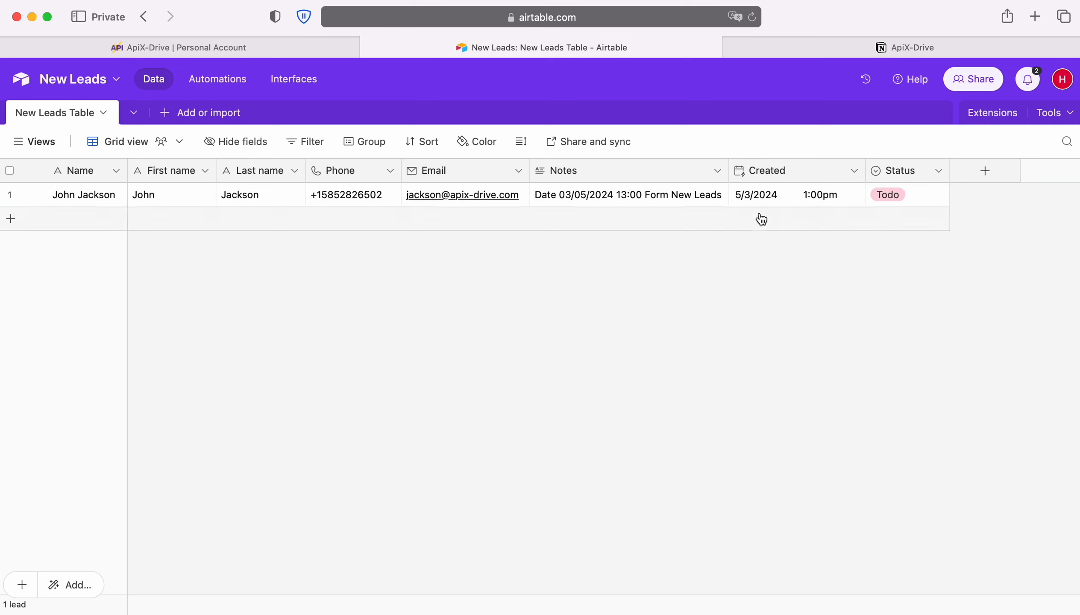
left_click(124, 50)
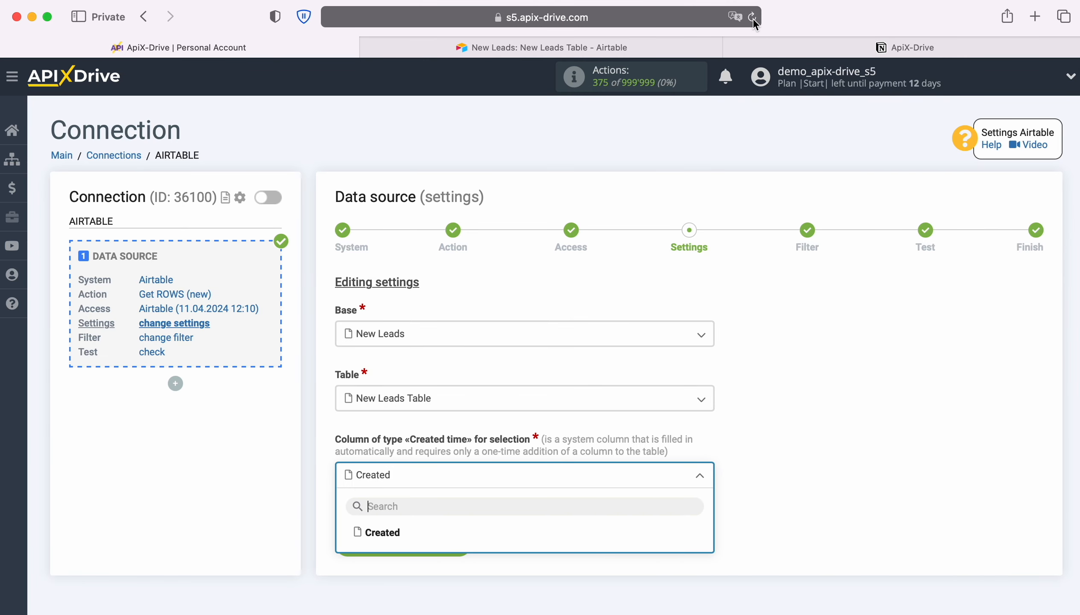
Use Created as the selection column, skip filtering, and accept the test row to finish the source.
left_click(389, 541)
left_click(419, 546)
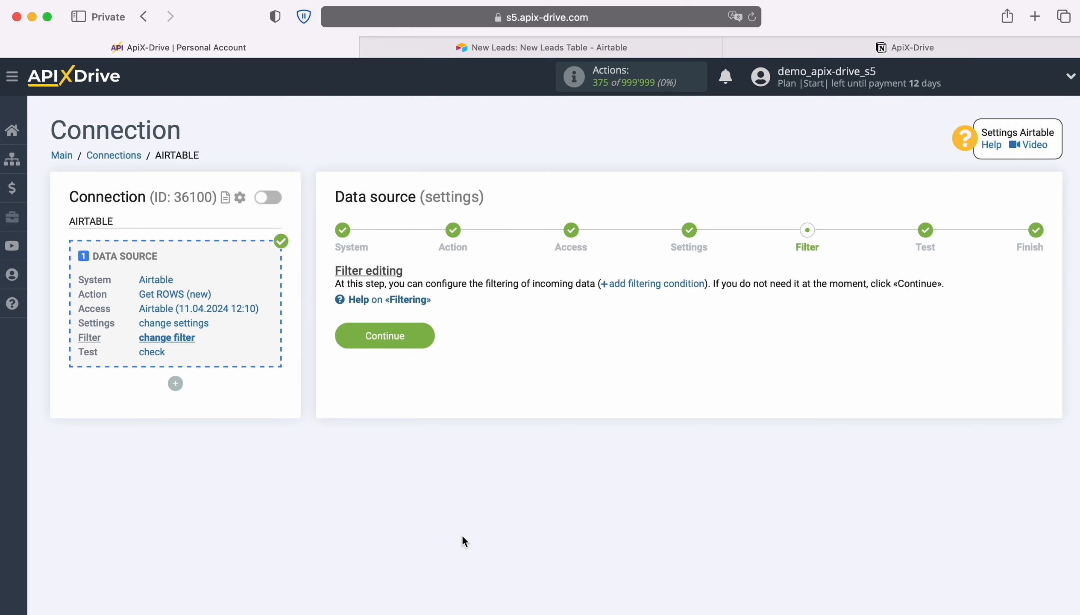
left_click(424, 331)
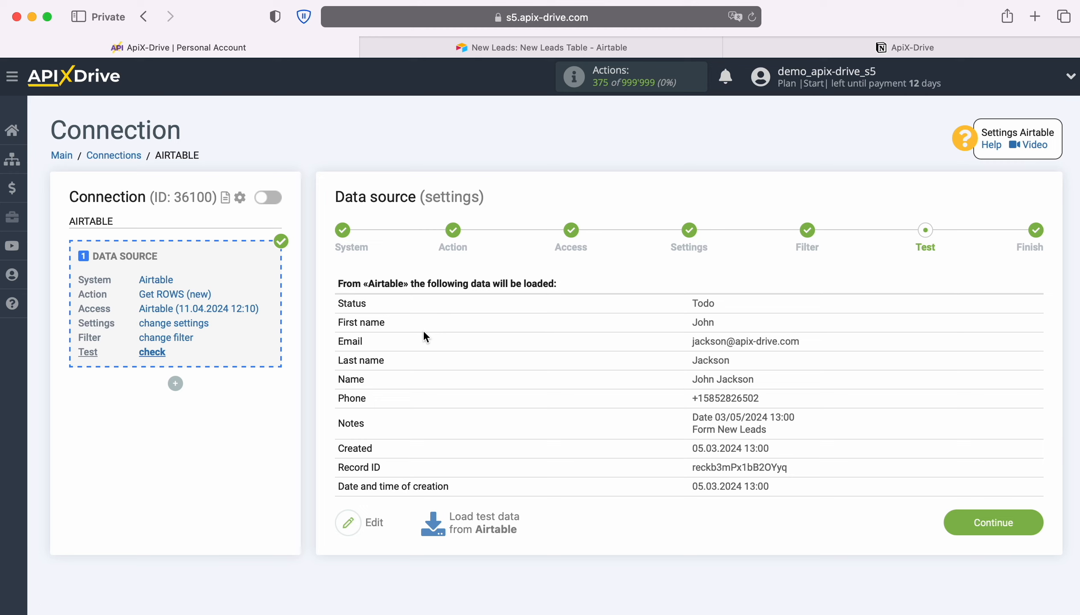
left_click(1033, 520)
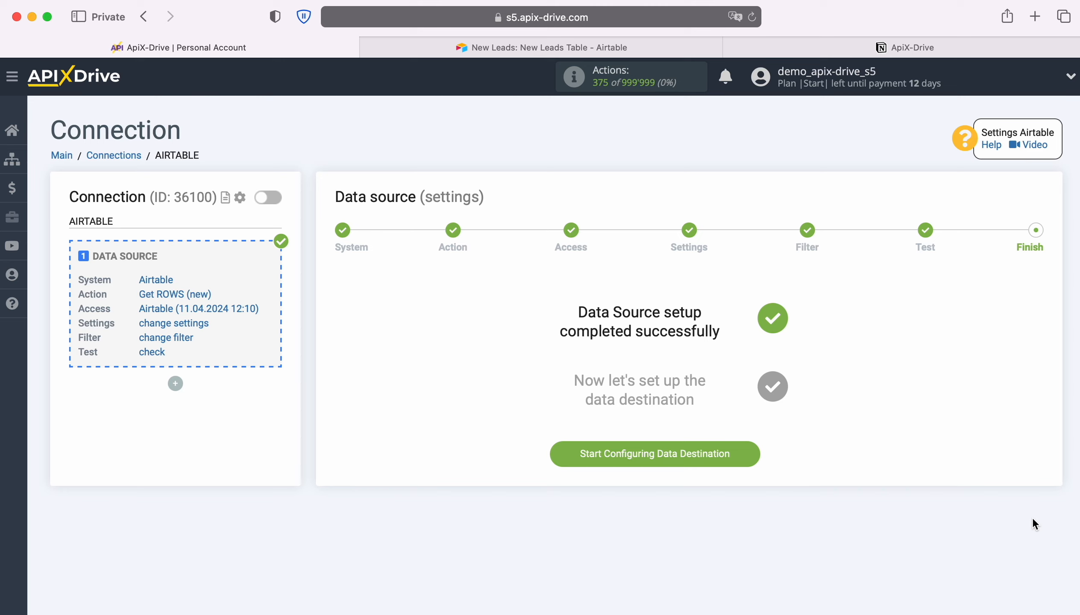
left_click(754, 460)
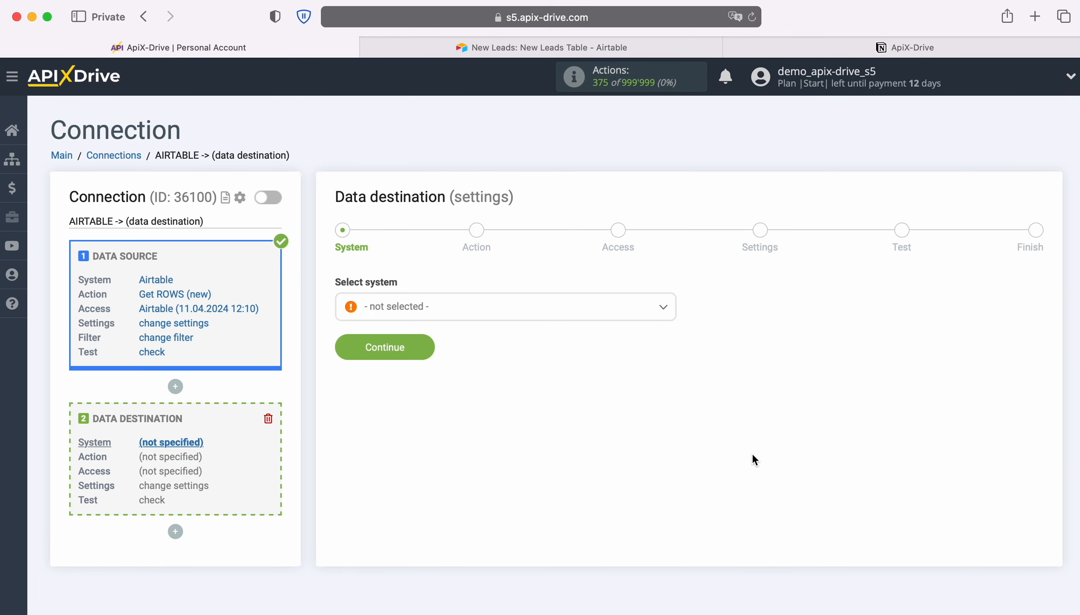
Pick Notion from the system list as the data destination and continue.
left_click(593, 319)
scroll(620, 441, "down", 10)
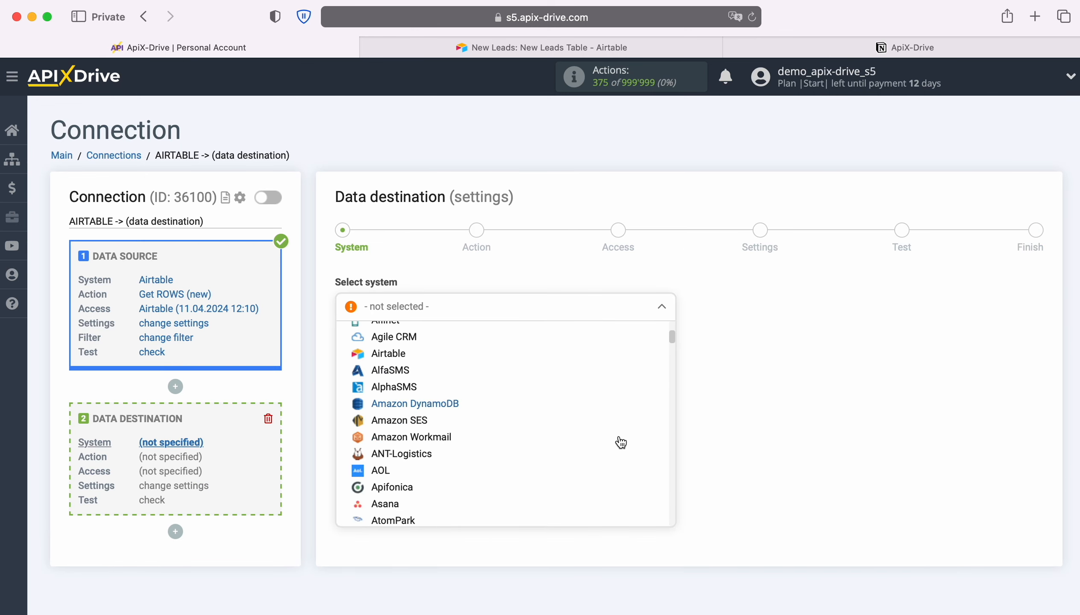
scroll(621, 443, "down", 15)
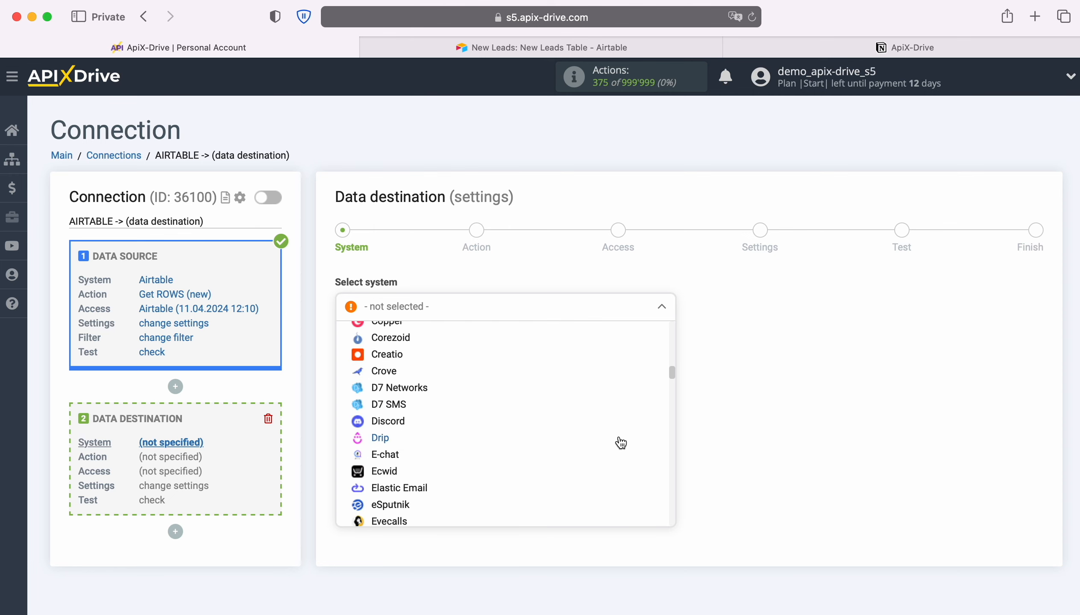
scroll(621, 443, "down", 15)
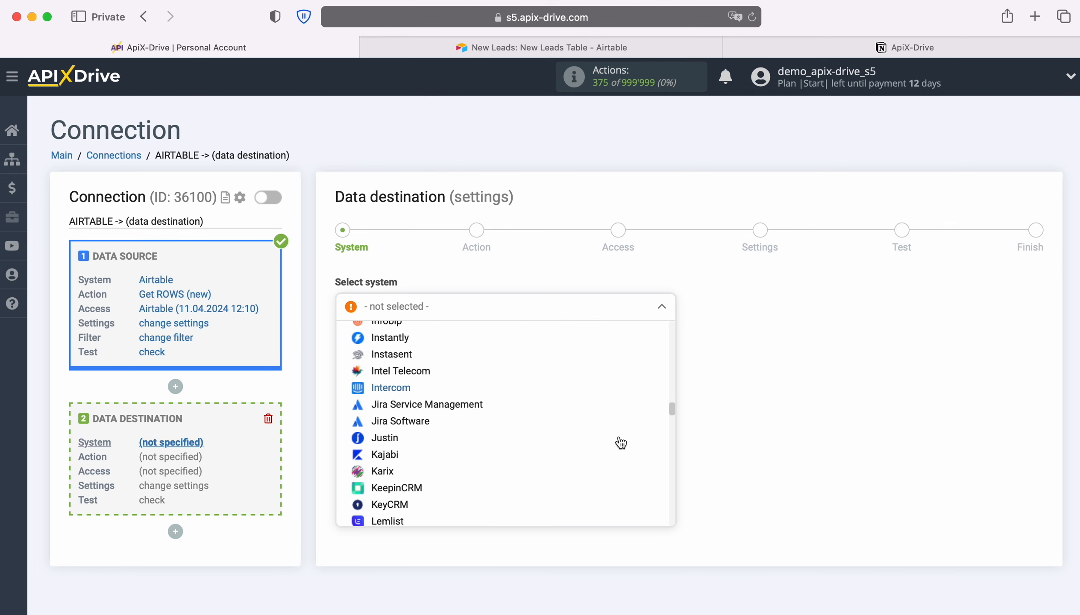
scroll(621, 443, "down", 8)
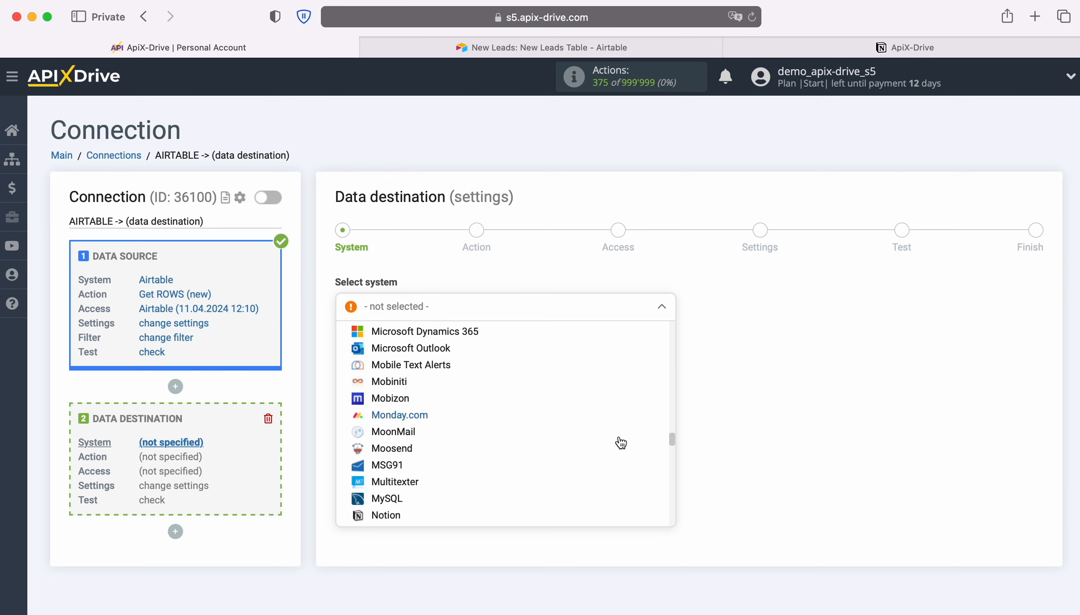
left_click(389, 381)
left_click(420, 345)
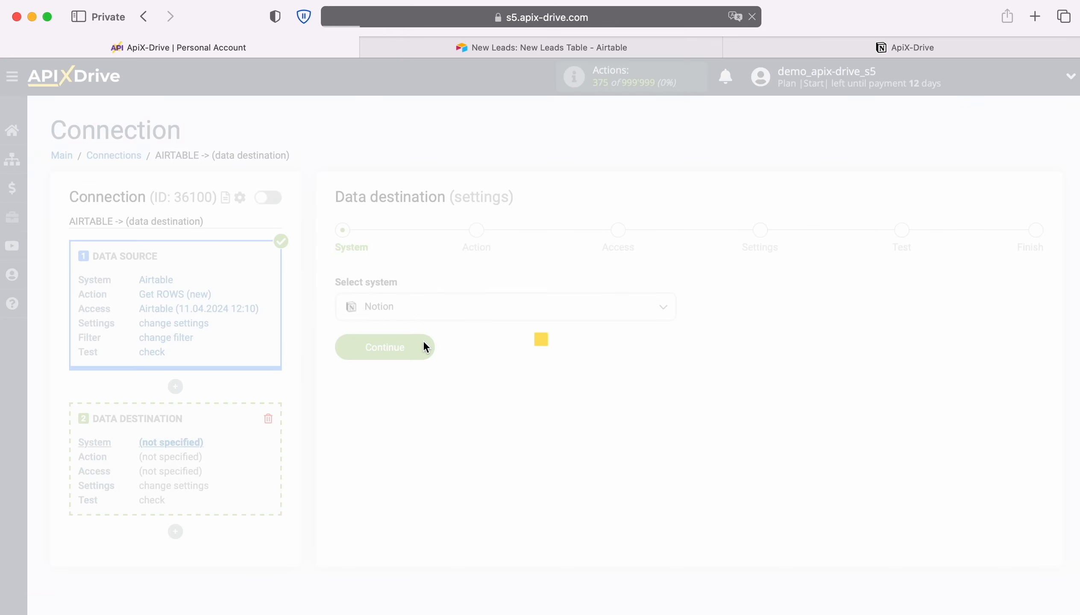
Set the Notion action to Add DATABASE ITEM and begin connecting a Notion account.
left_click(460, 313)
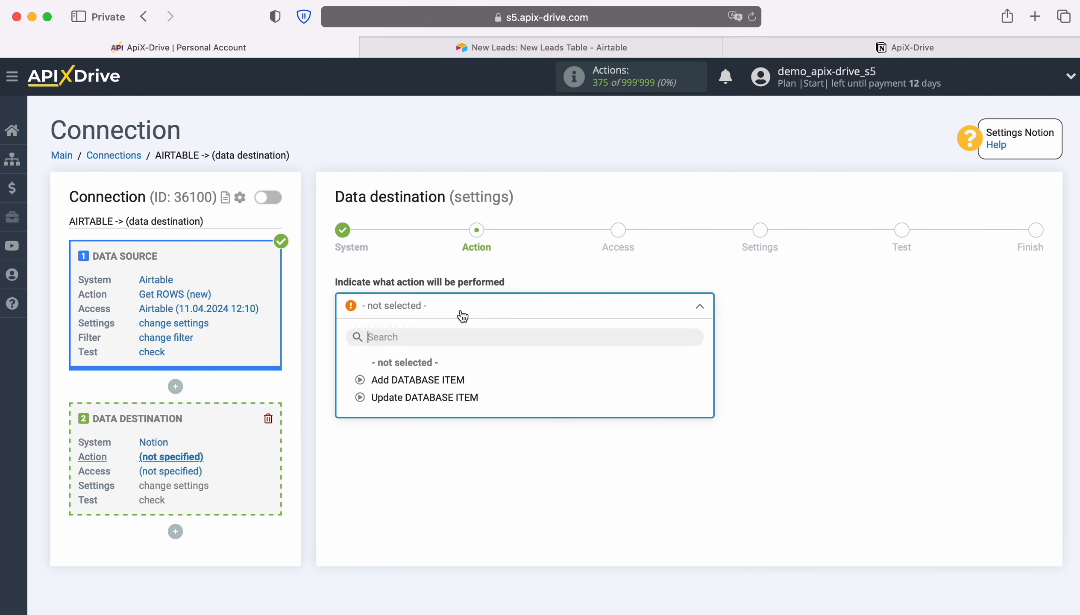
left_click(448, 379)
left_click(427, 368)
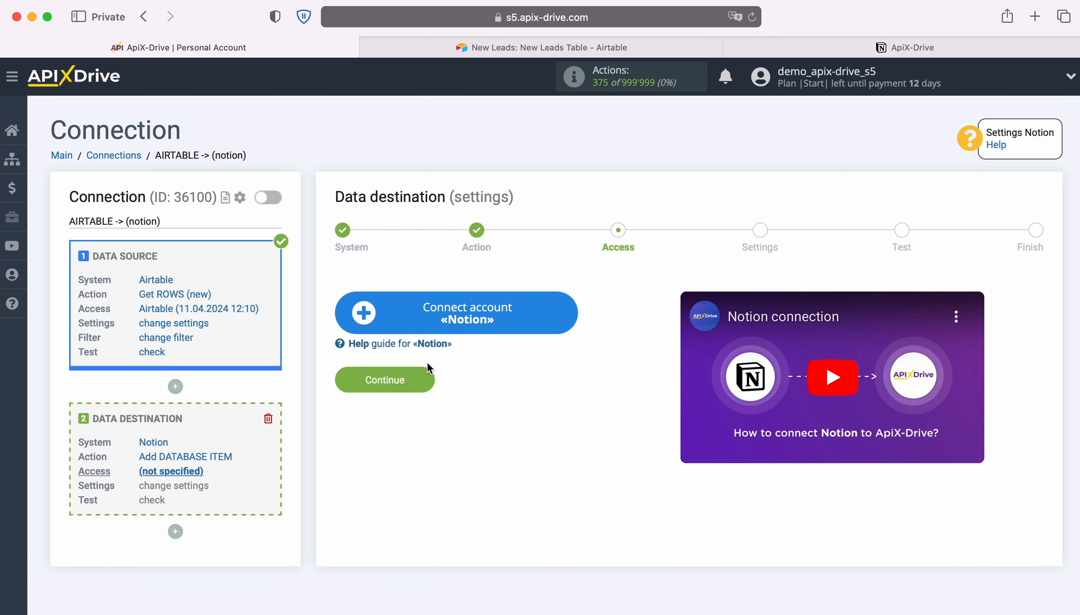
left_click(568, 315)
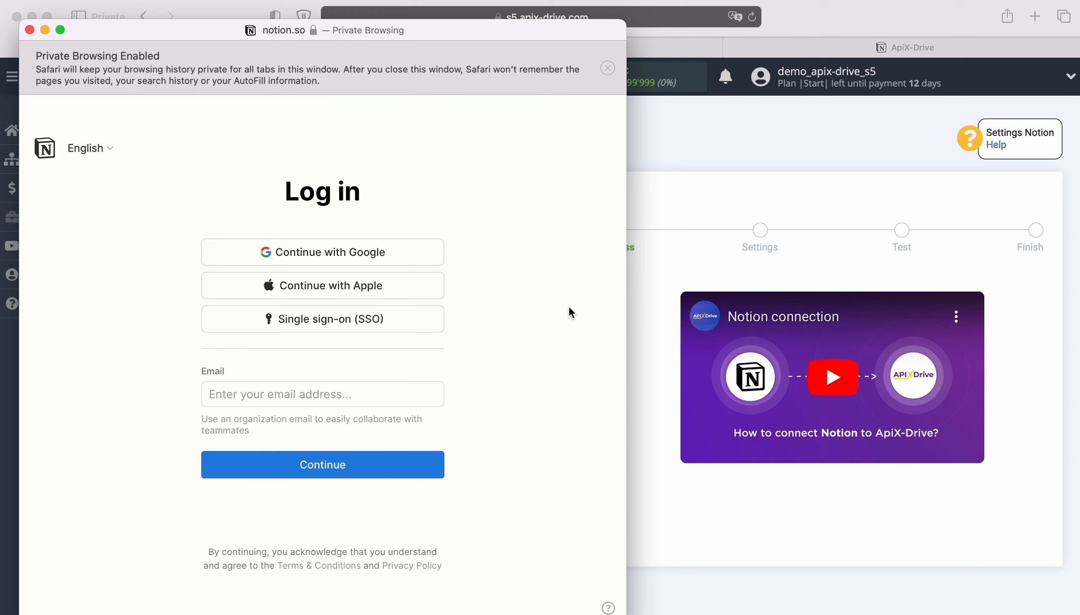
Log in to Notion with the account e-mail and password, then allow access to the workspace pages.
left_click(331, 395)
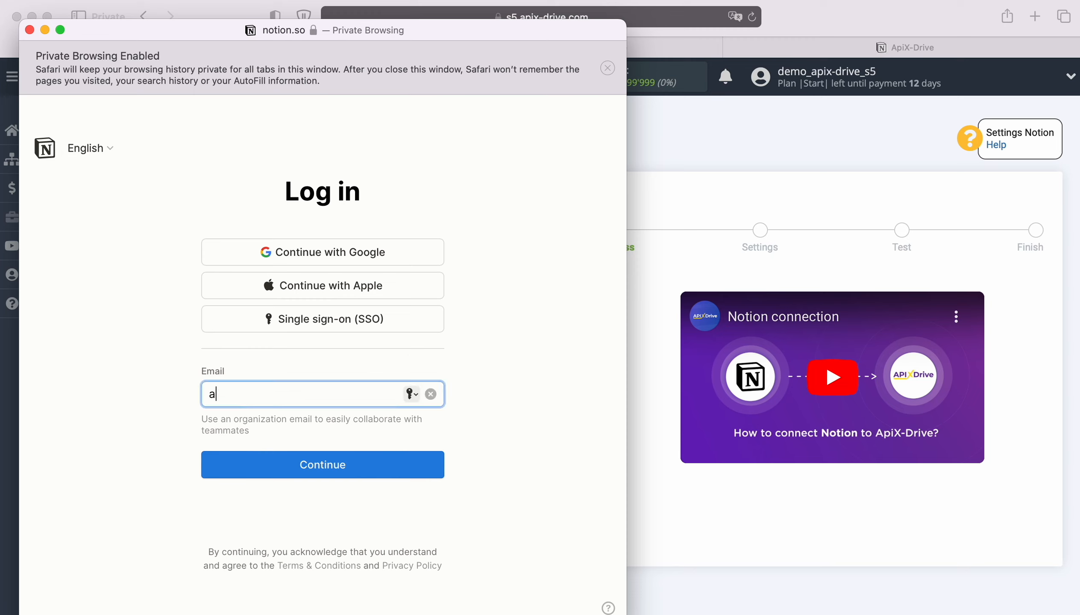
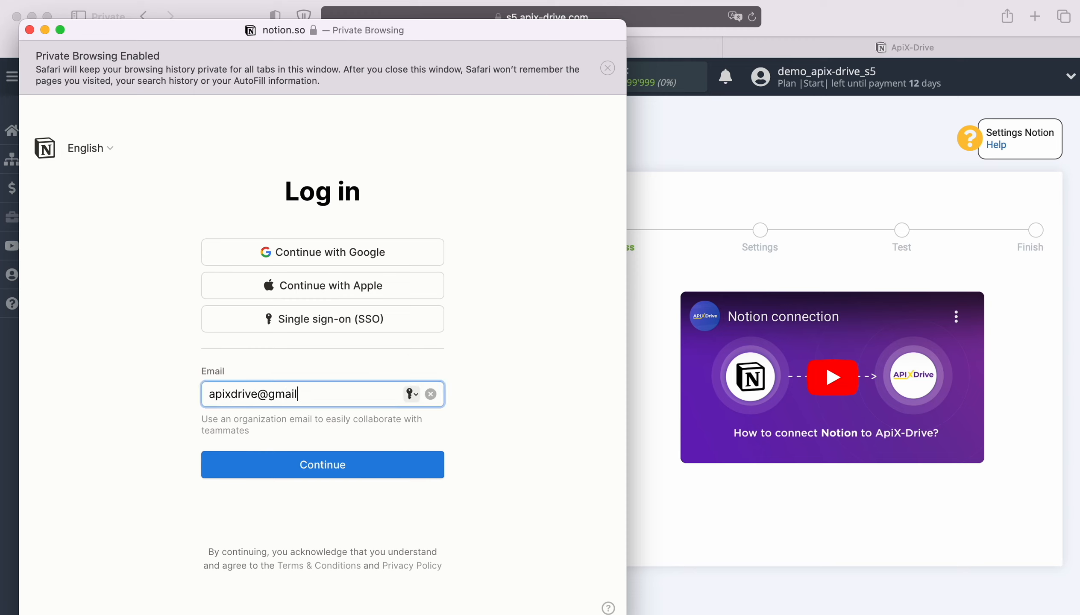
left_click(316, 465)
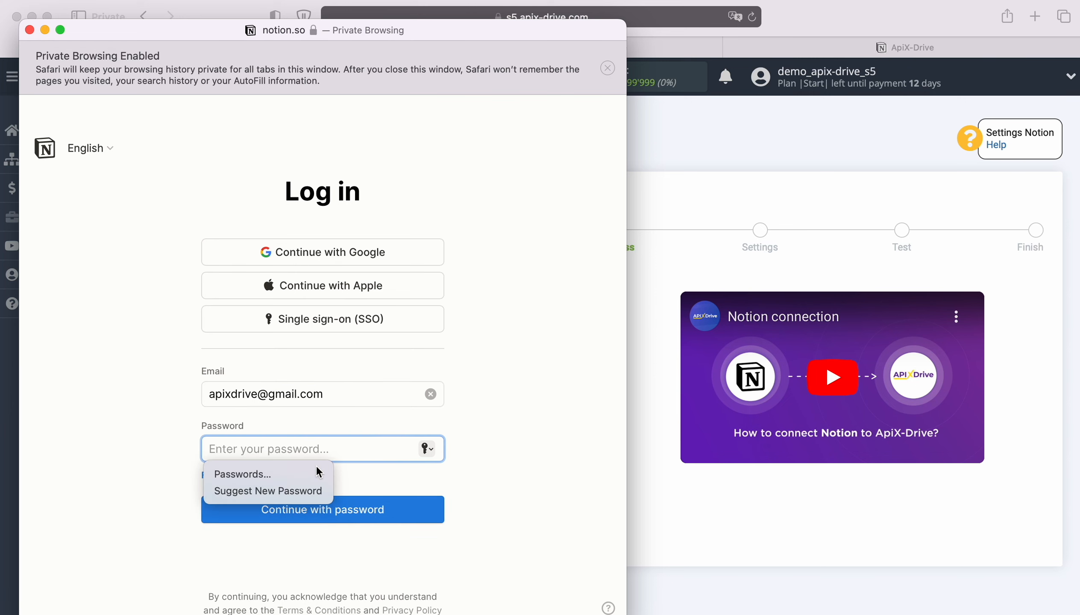
type("••••••••••••")
key("Return")
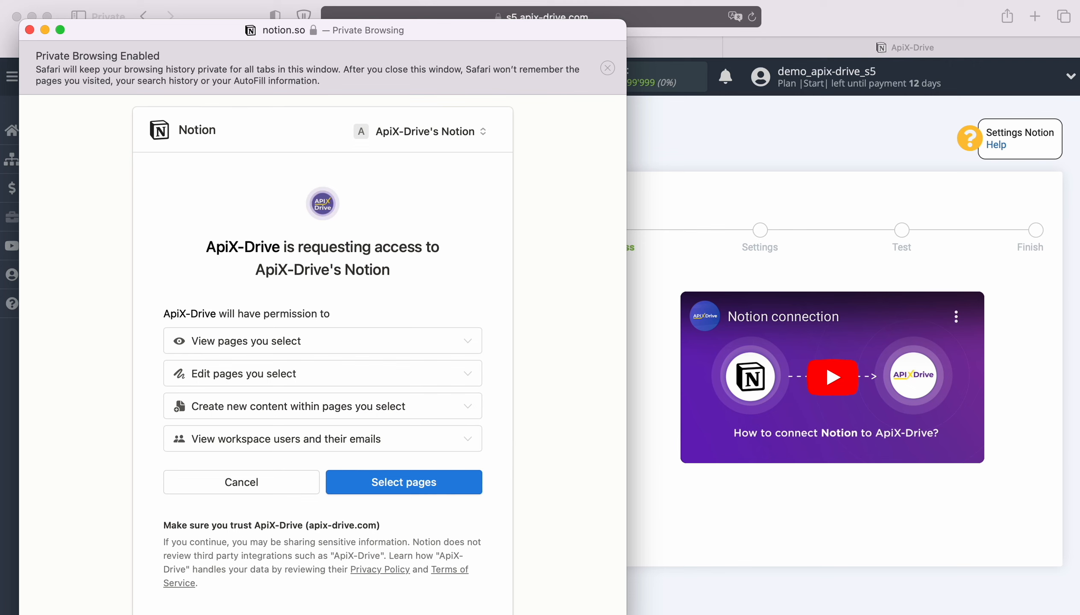
left_click(388, 482)
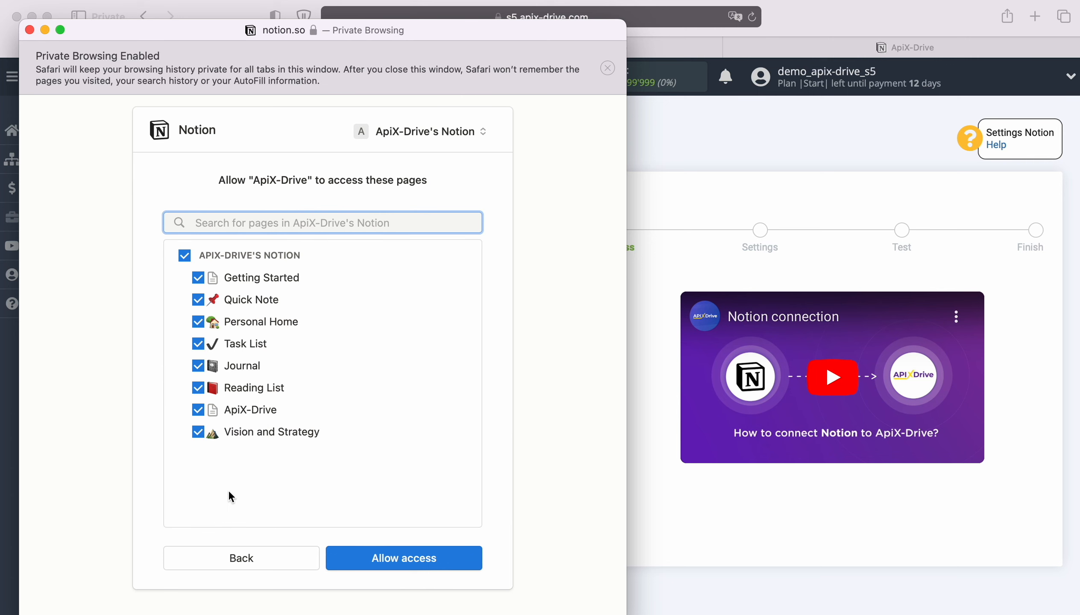
left_click(389, 559)
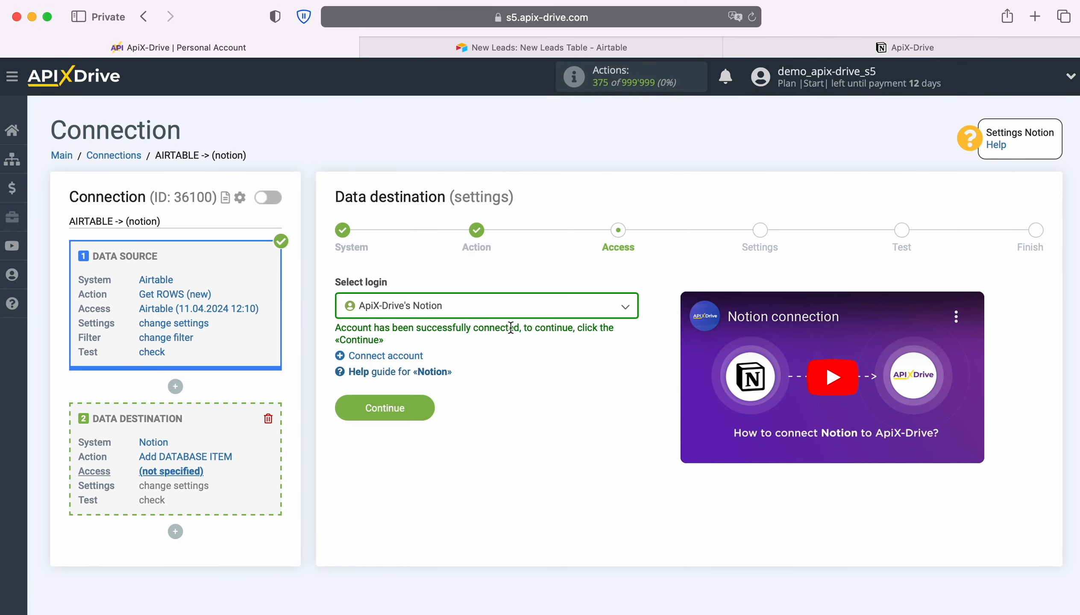
Select the connected Notion login and choose the ApiX-Drive database as the destination.
left_click(519, 311)
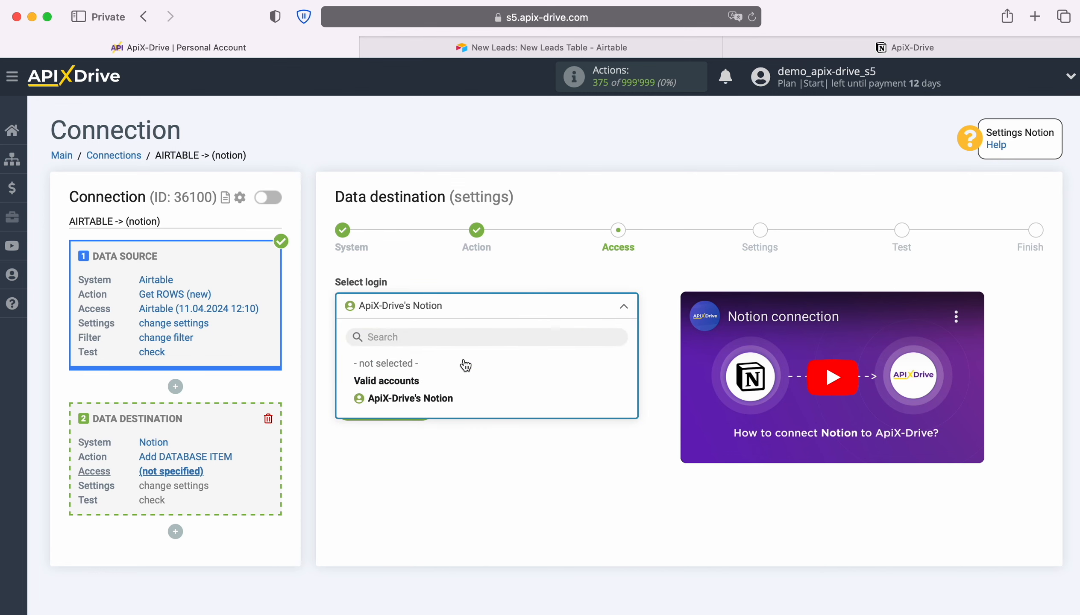
left_click(442, 399)
left_click(429, 402)
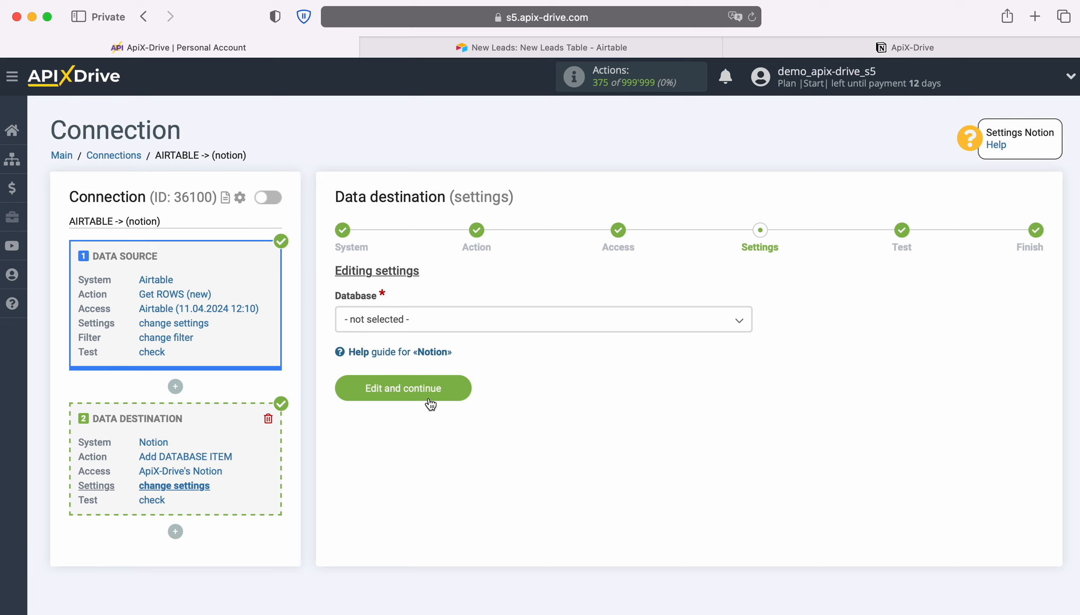
left_click(442, 323)
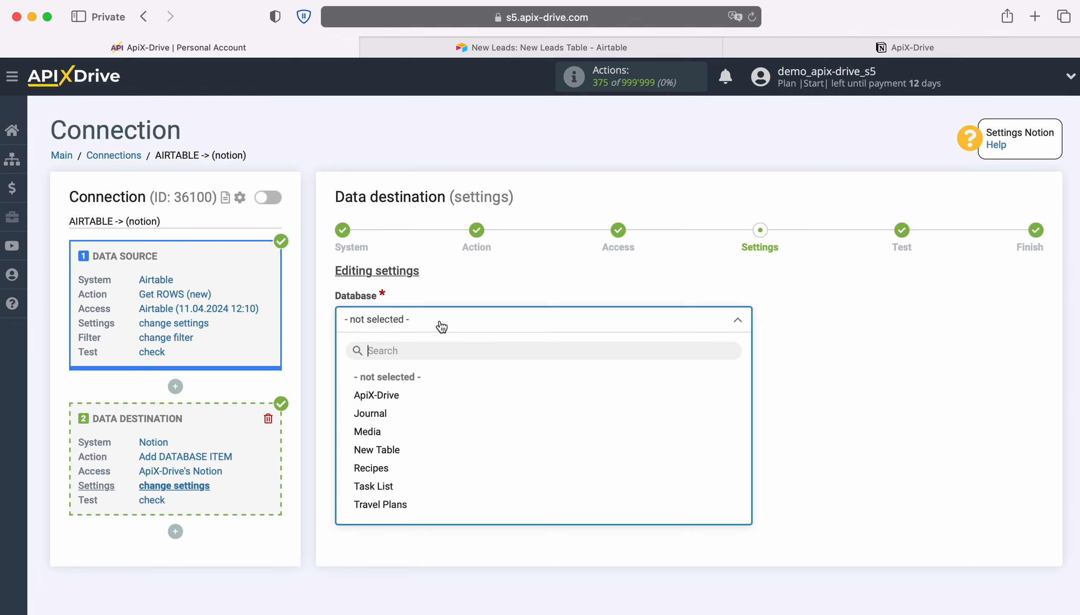
left_click(386, 396)
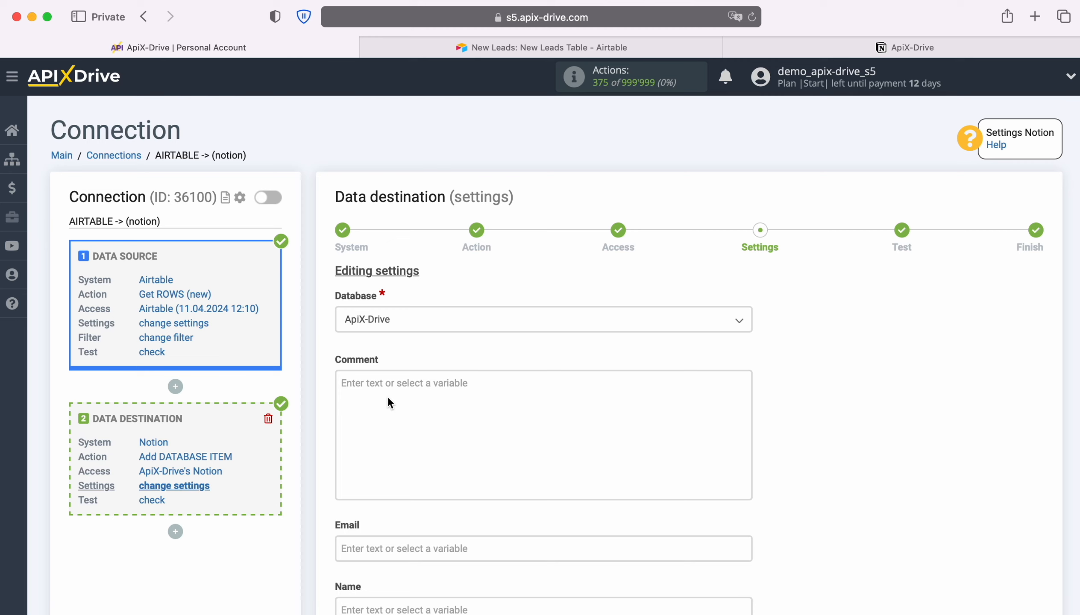
Fill Comment with a 'Date' label followed by Airtable's Created value.
left_click(388, 398)
scroll(386, 386, "down", 5)
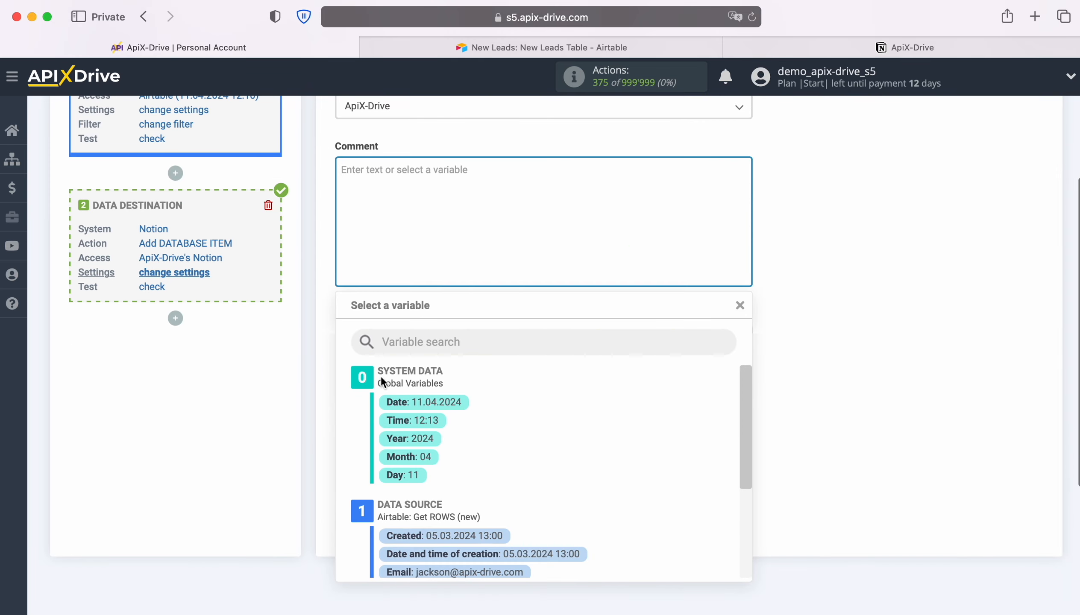
scroll(640, 412, "down", 2)
left_click(424, 472)
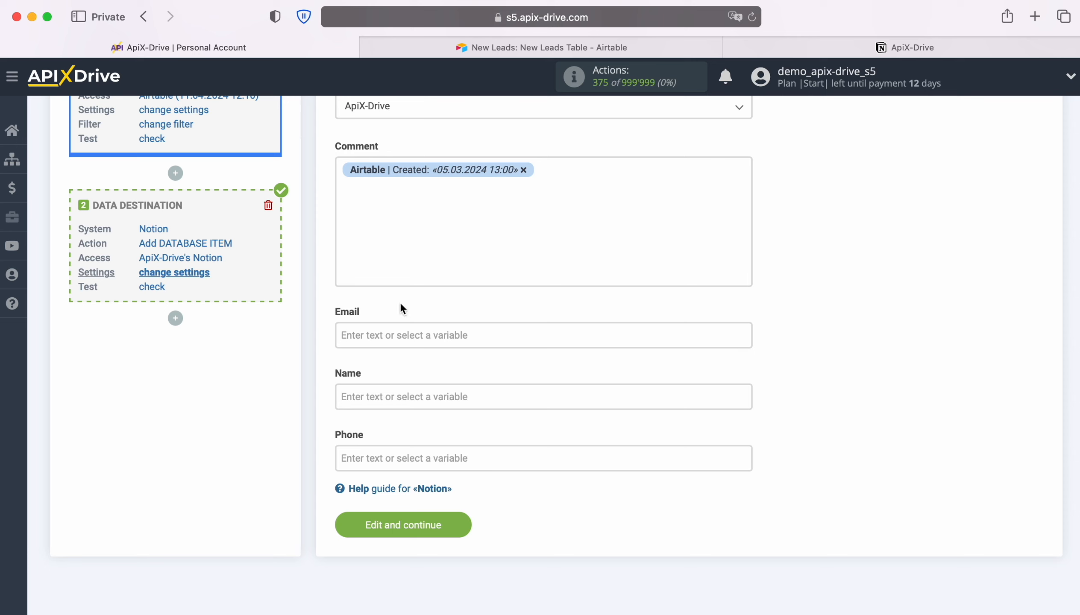
left_click(341, 170)
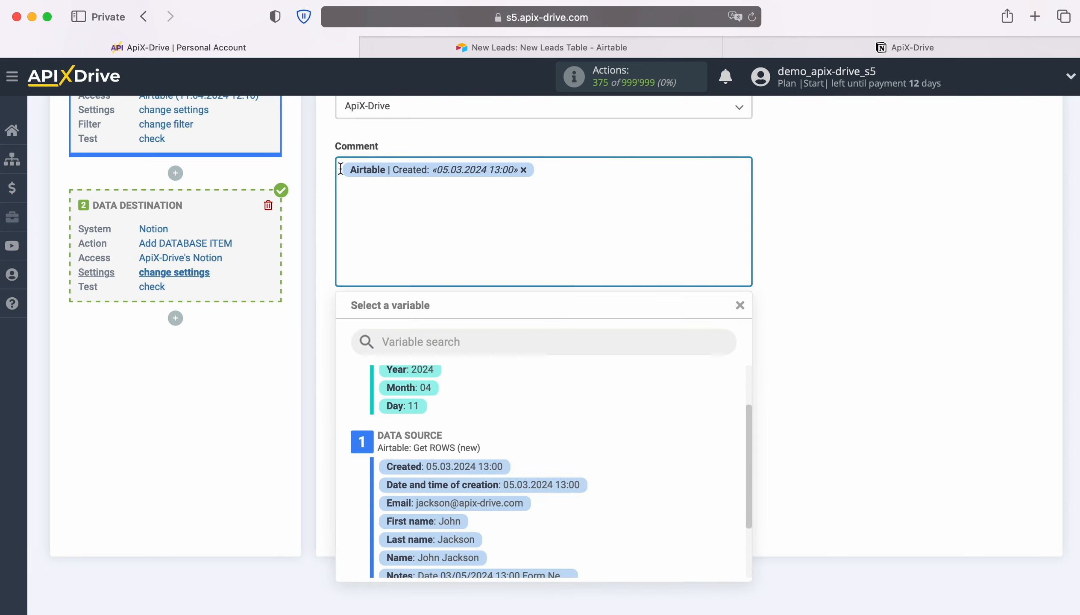
type("Date")
left_click(595, 171)
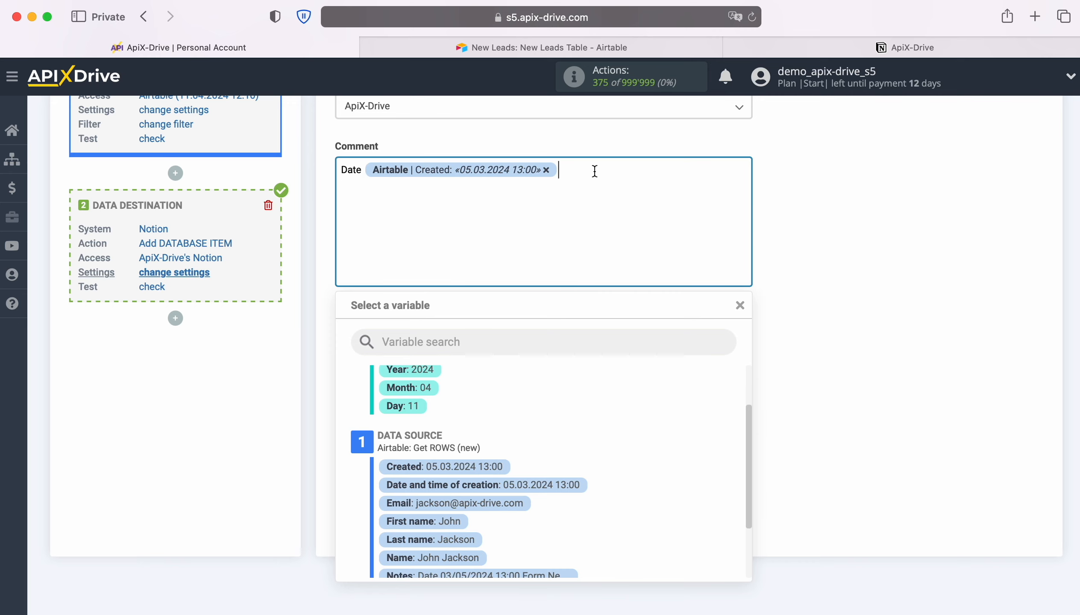
Add a second Comment line 'Note' followed by Airtable's Notes value.
key("Return")
type("Note")
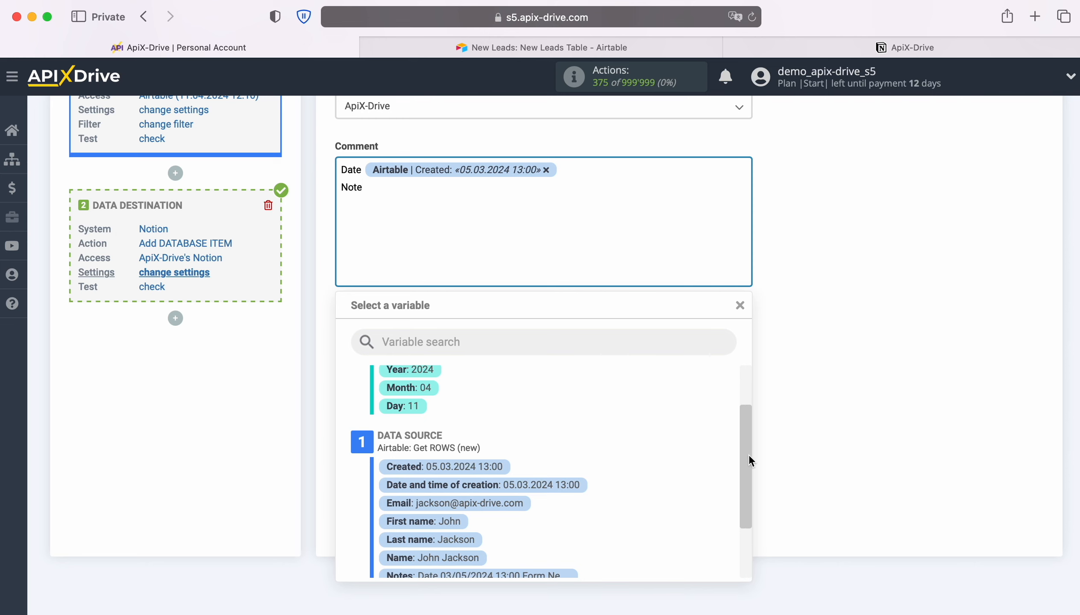
scroll(659, 466, "down", 2)
left_click(530, 519)
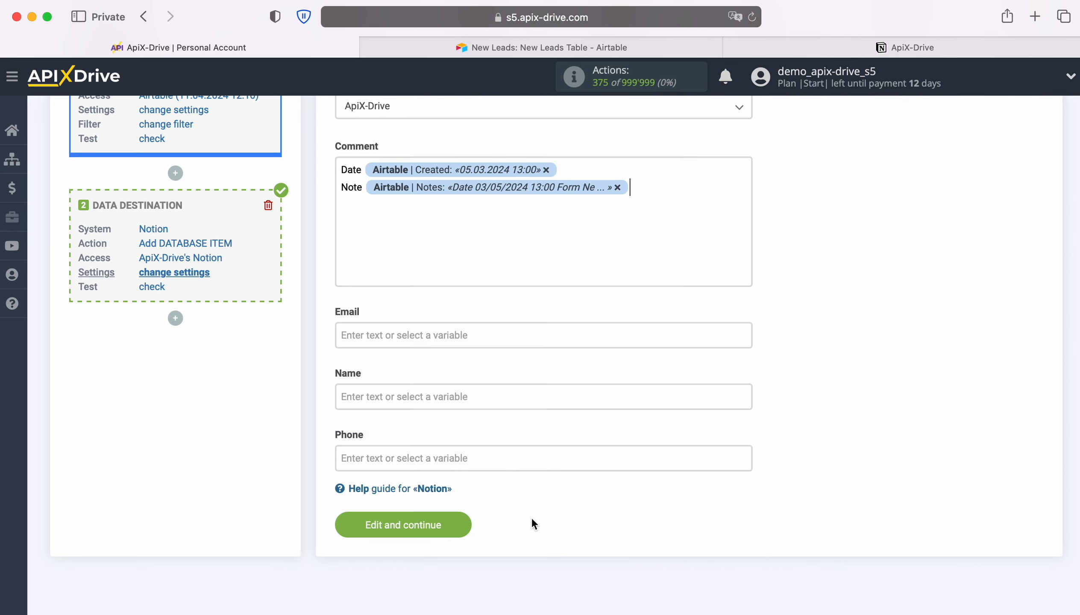
left_click(422, 326)
Map Airtable's Email into Email, and First name plus Last name into Name.
scroll(601, 386, "down", 5)
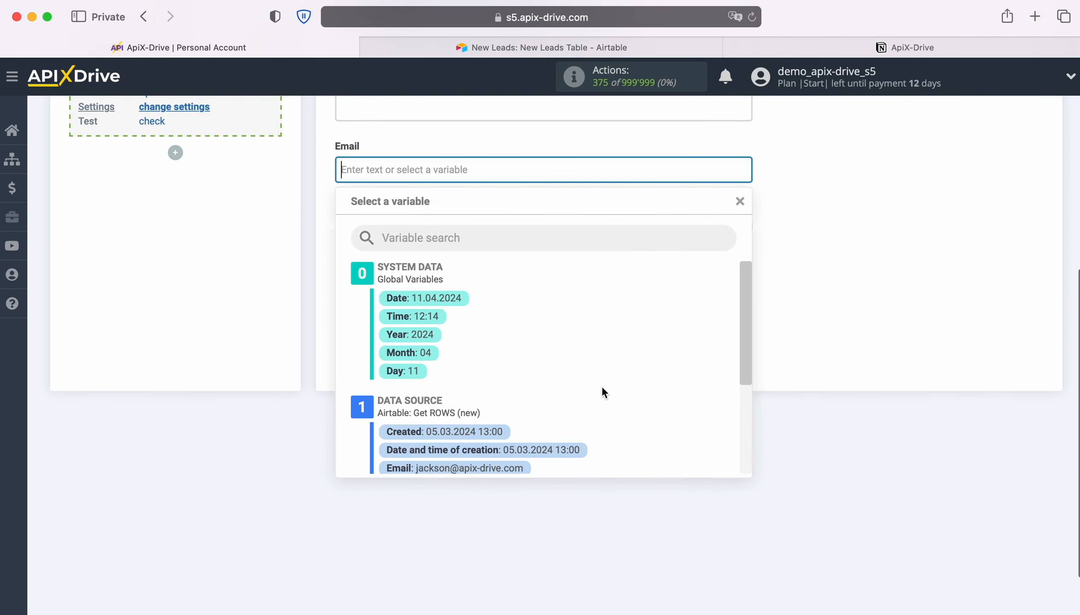
left_click(517, 391)
left_click(447, 232)
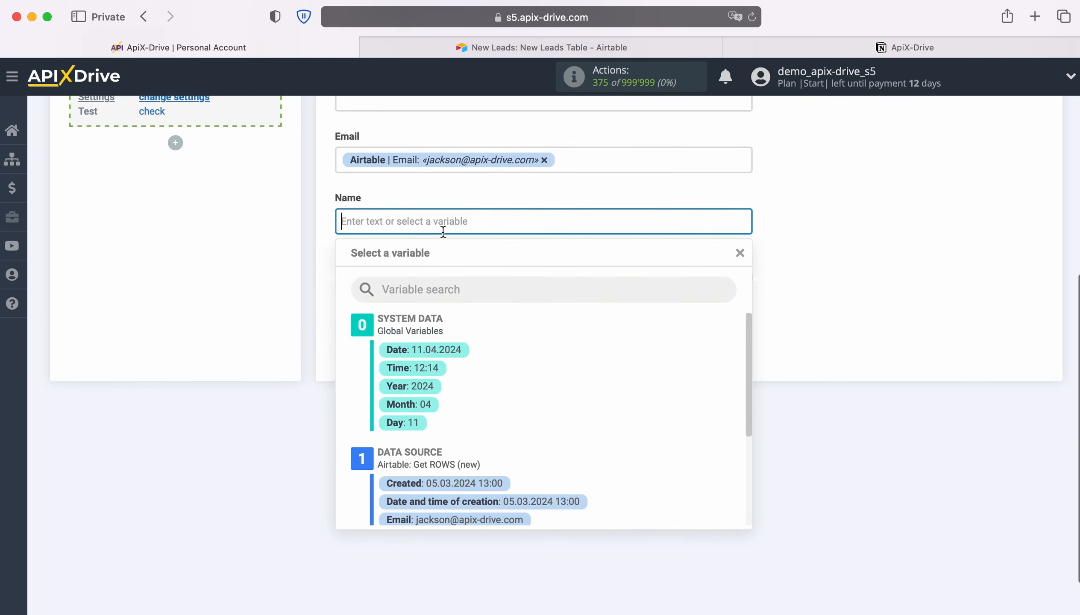
scroll(616, 358, "down", 3)
scroll(557, 365, "down", 1)
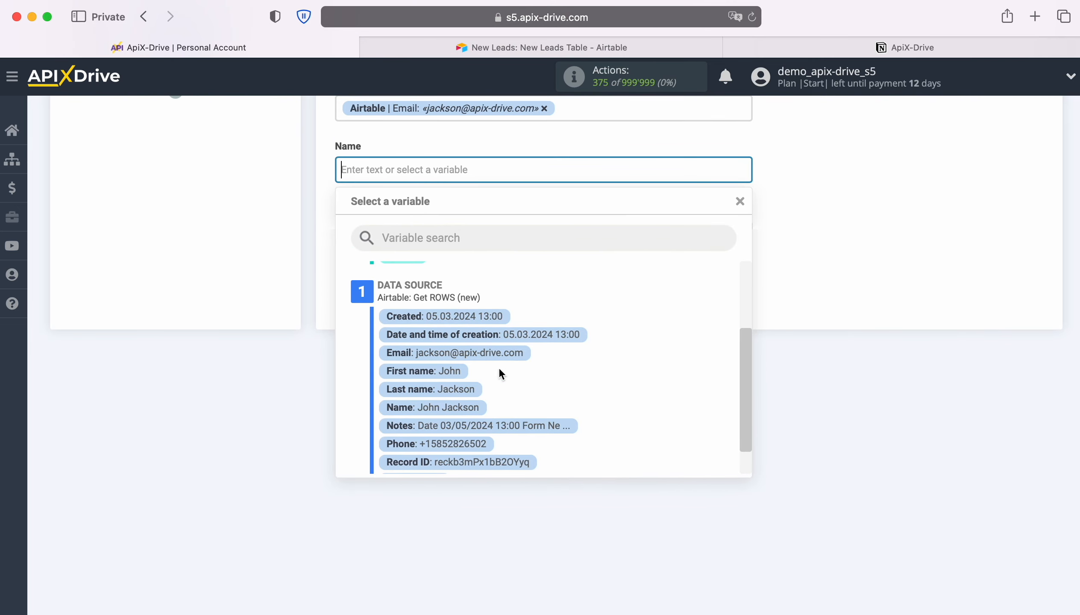
left_click(441, 369)
left_click(537, 175)
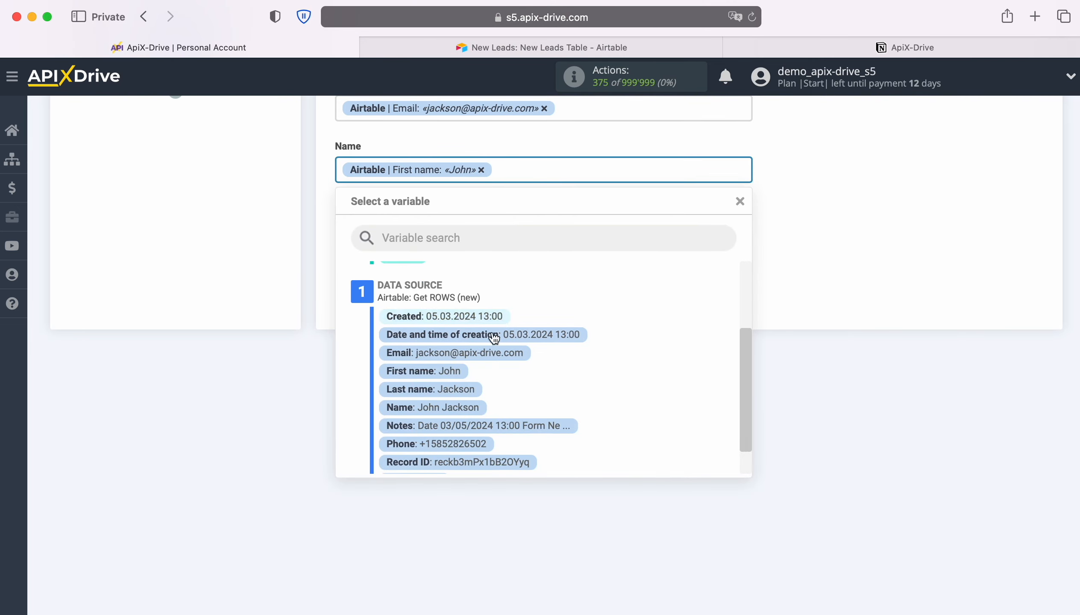
left_click(456, 388)
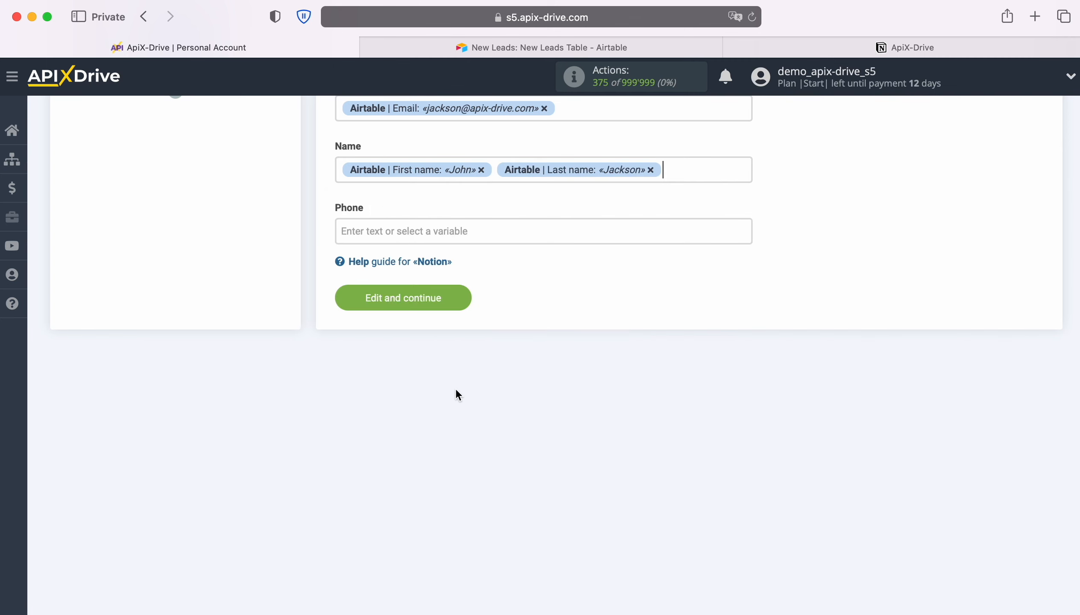
Map Airtable's Phone into the Phone field and save the field mapping.
left_click(397, 236)
scroll(623, 380, "down", 4)
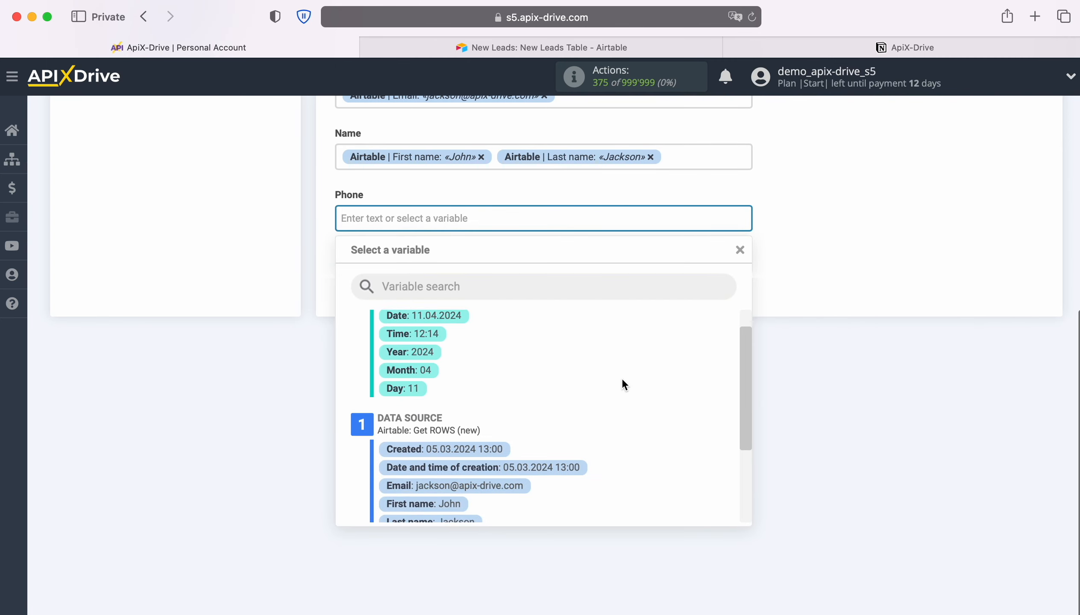
scroll(622, 378, "down", 2)
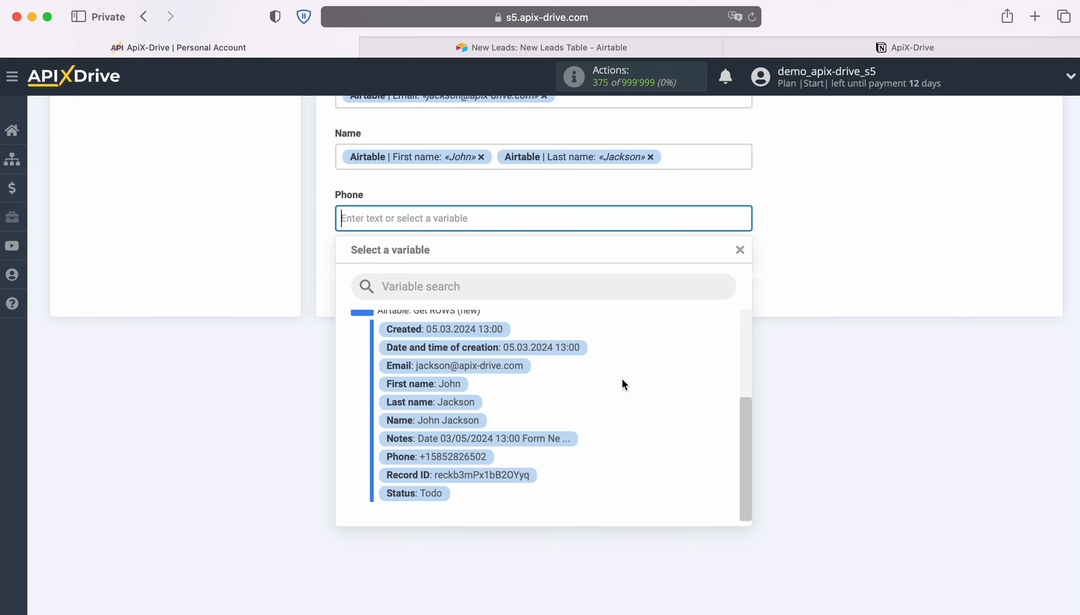
left_click(472, 457)
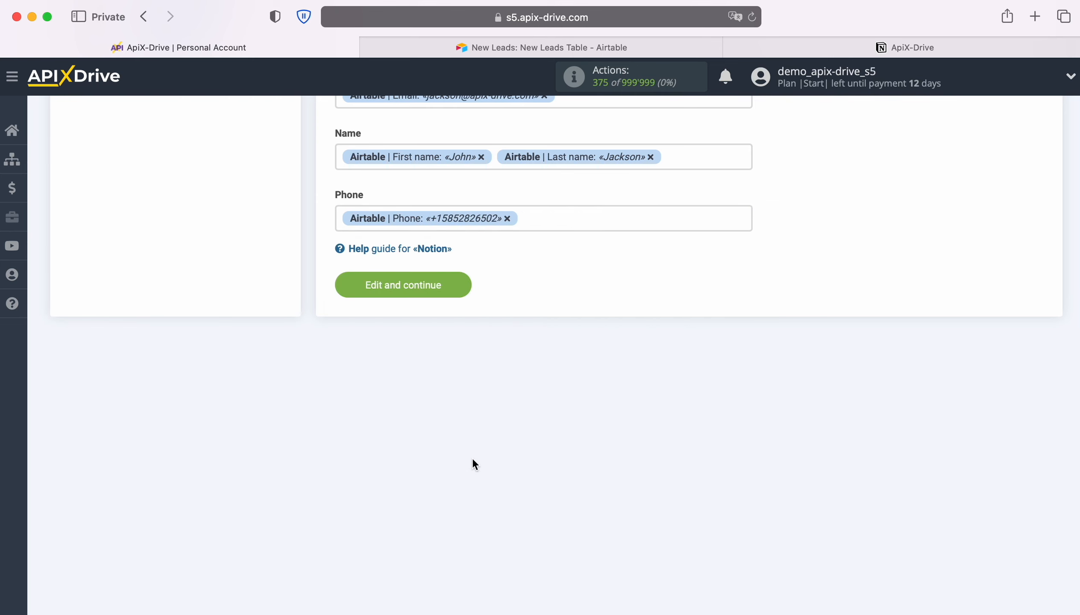
left_click(467, 285)
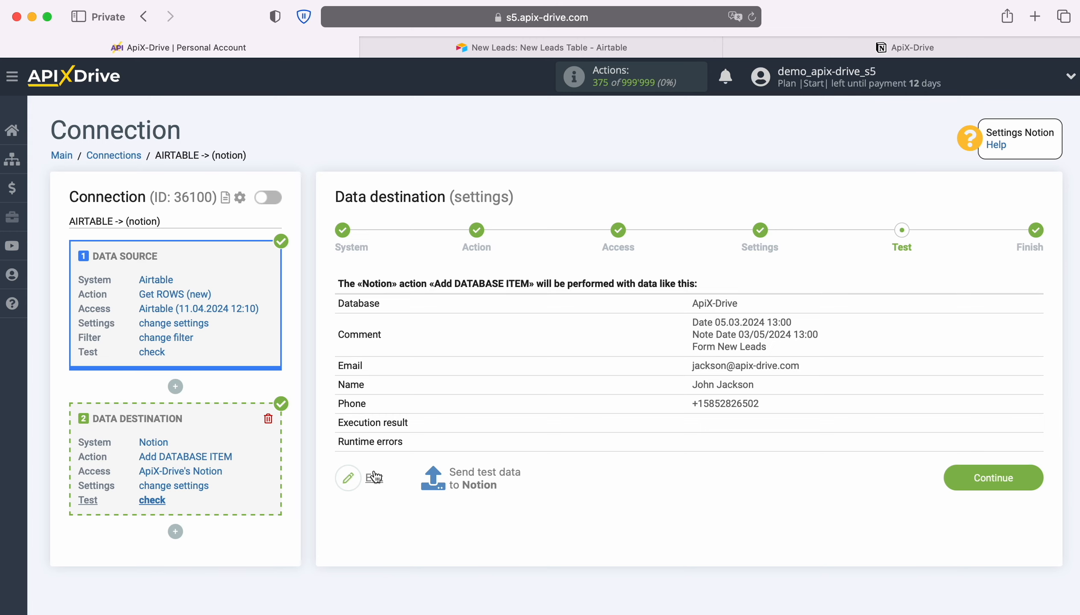
Send the sample lead to Notion as a test database item.
left_click(483, 476)
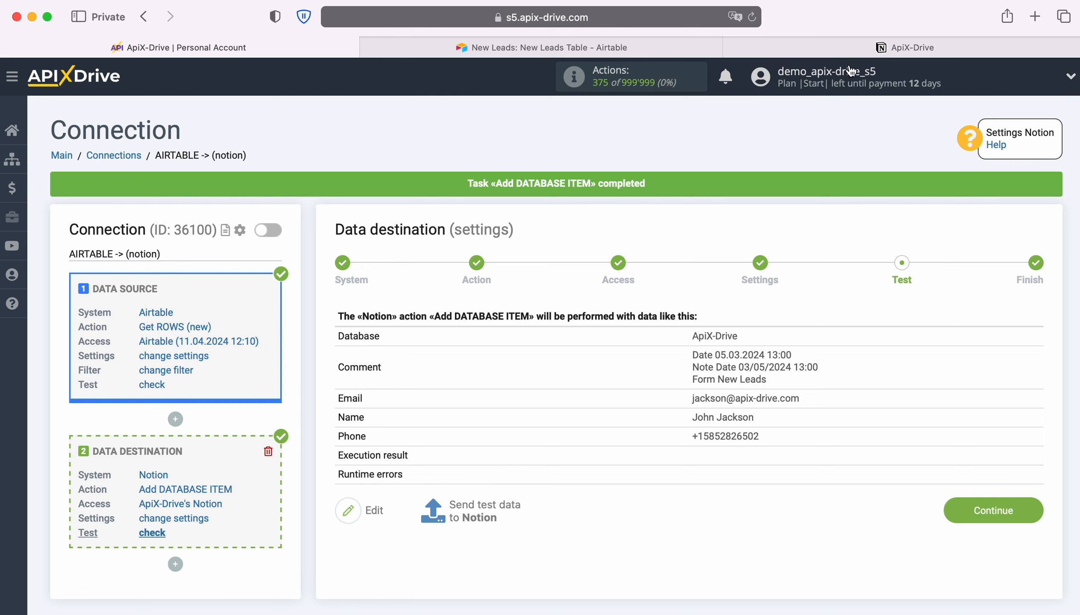
left_click(846, 47)
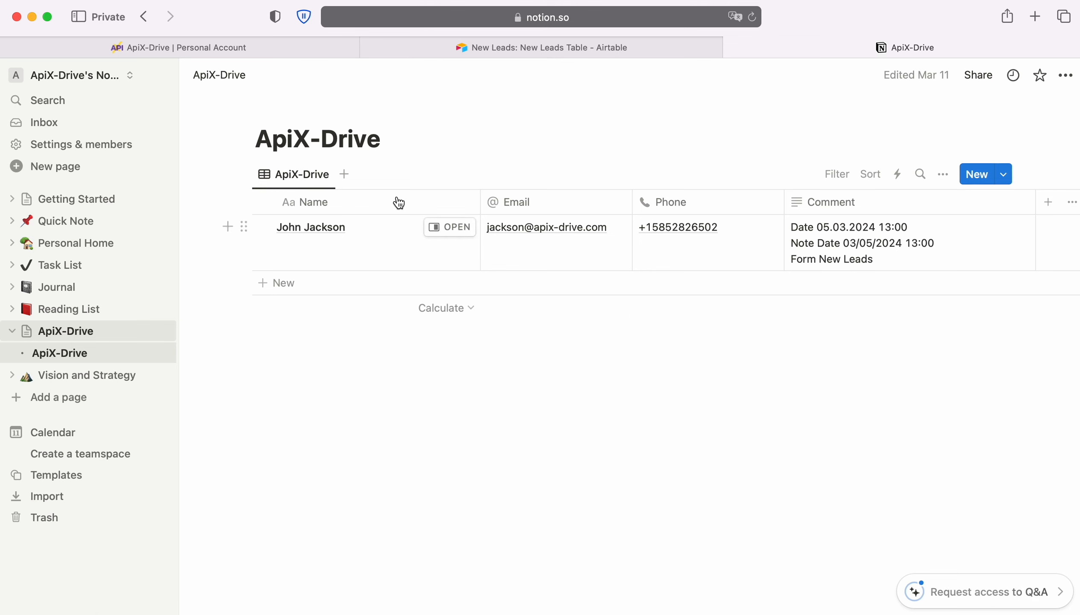
left_click(117, 49)
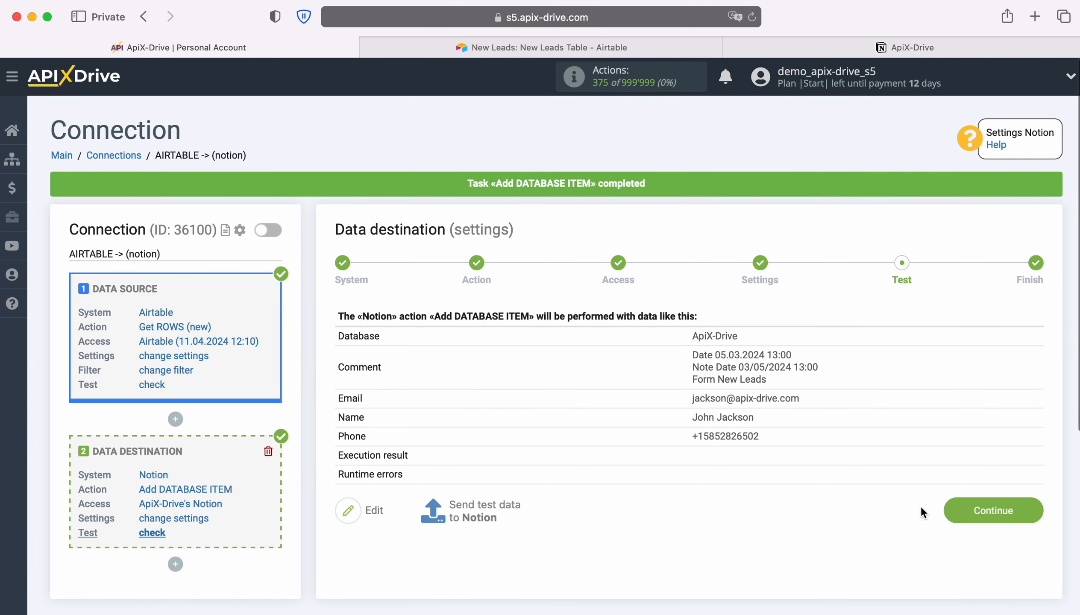
Enable auto-update for the AIRTABLE -> (notion) connection with a 5-minute update interval.
left_click(1026, 507)
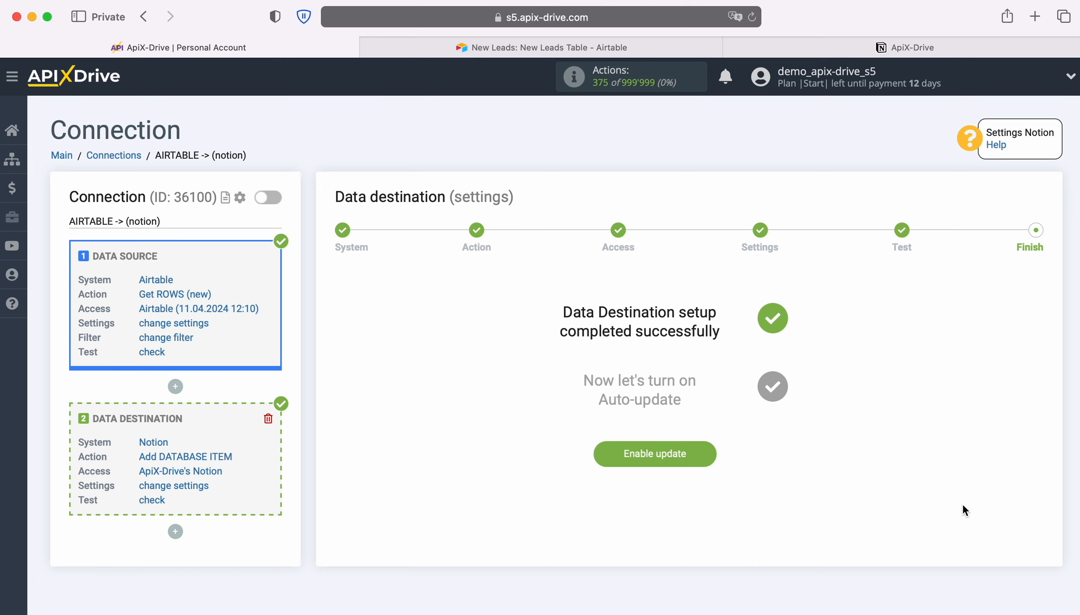
left_click(710, 452)
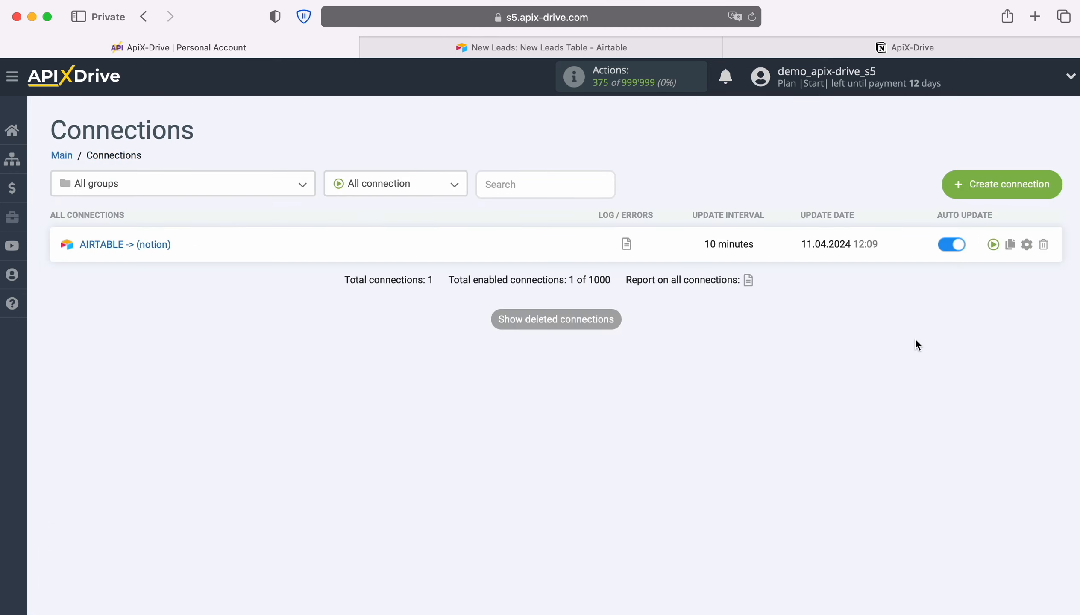
left_click(1027, 245)
left_click(634, 349)
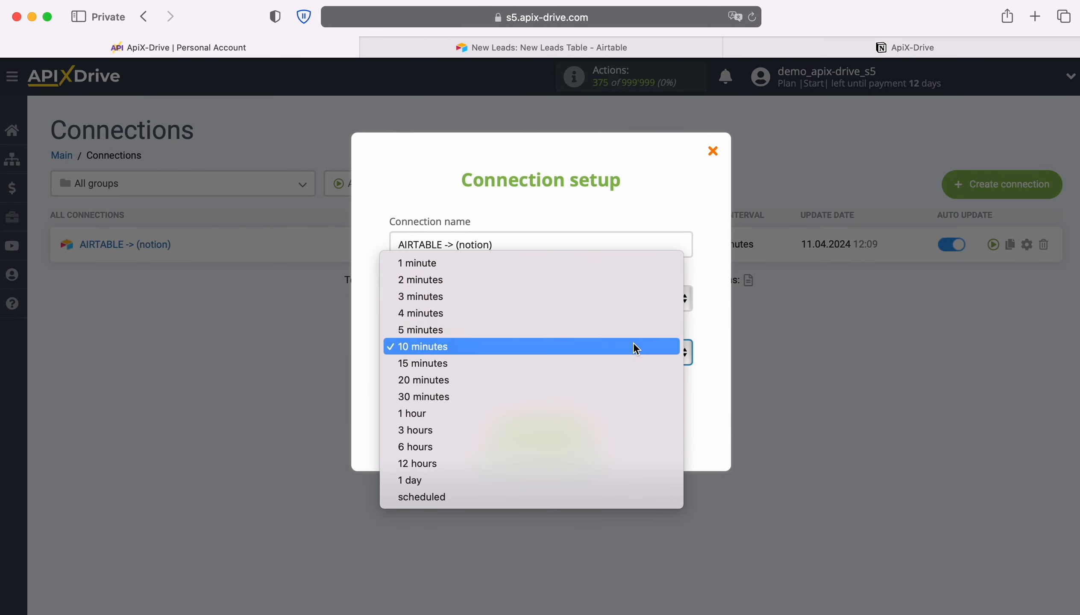
left_click(520, 329)
left_click(590, 433)
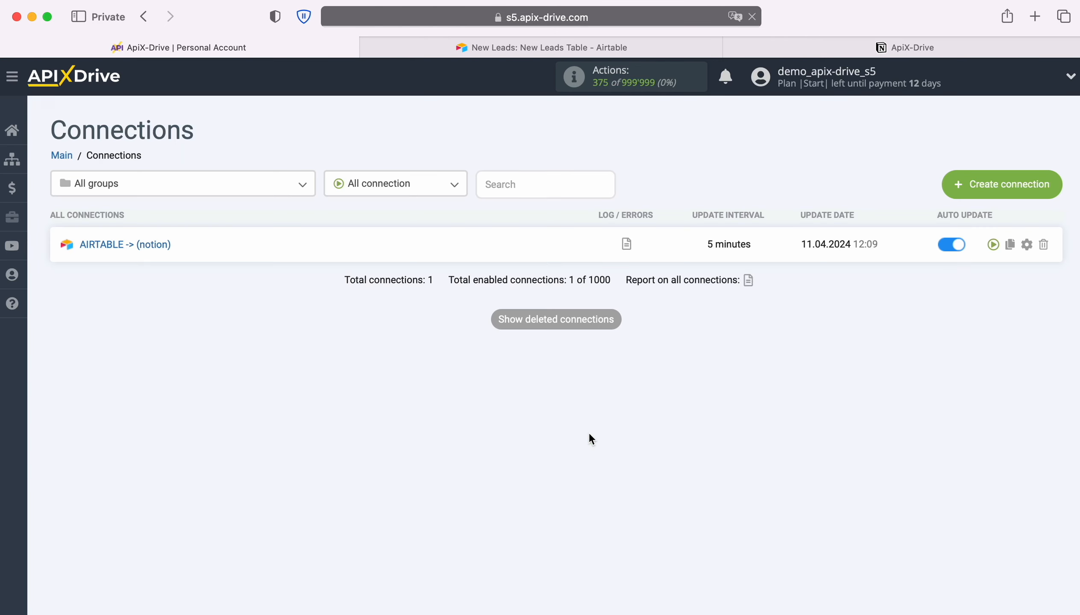